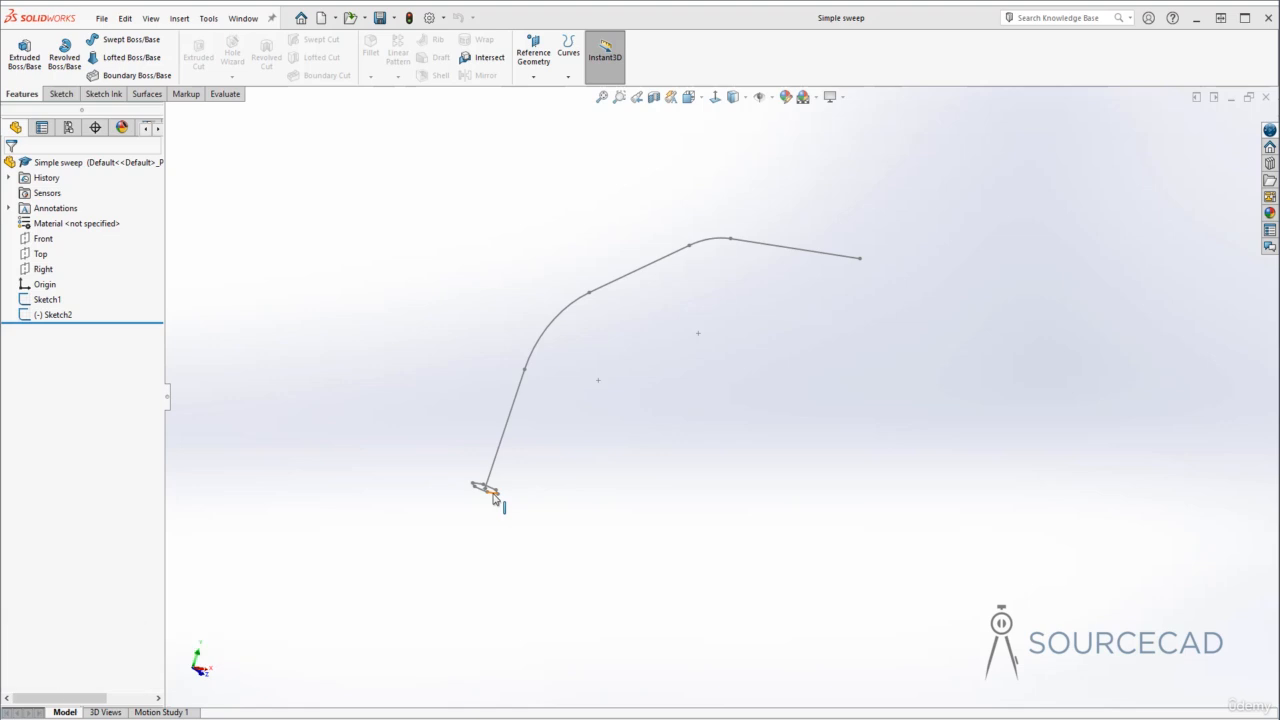
Sweep the hexagonal profile Sketch2 along the bent path Sketch1 as a solid bar
middle_click_drag(495, 514, 527, 517)
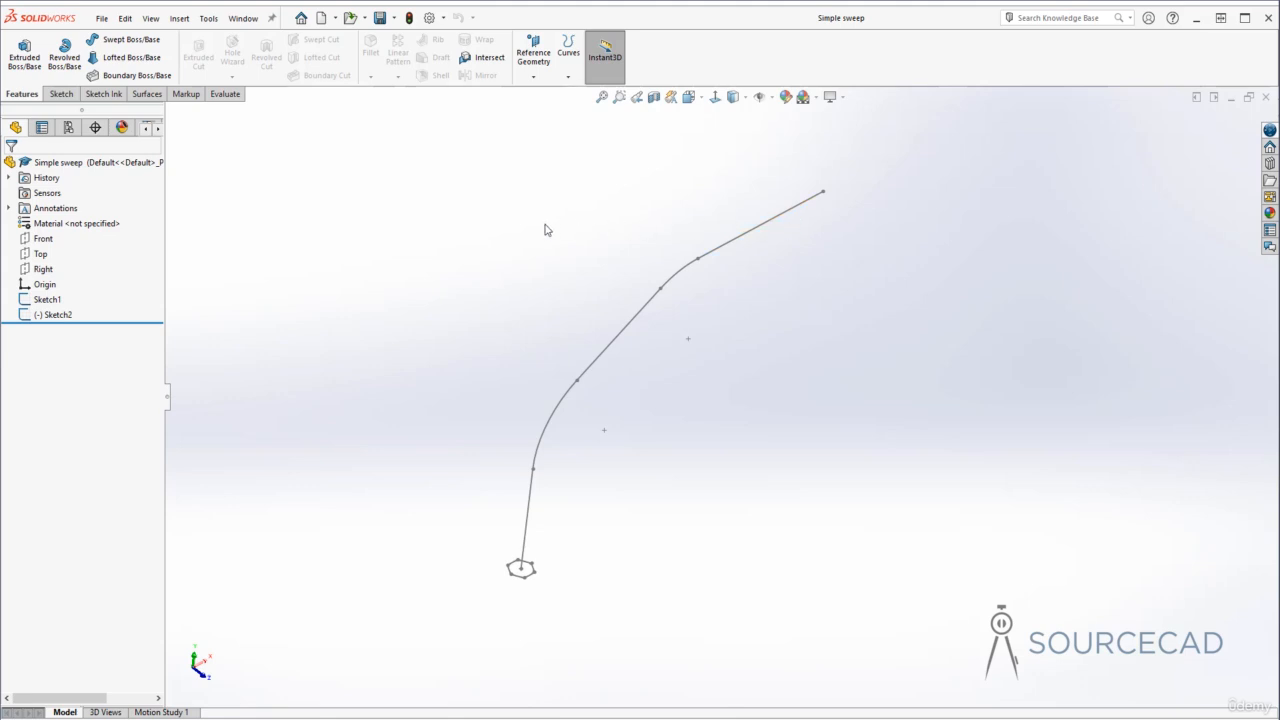
left_click(131, 42)
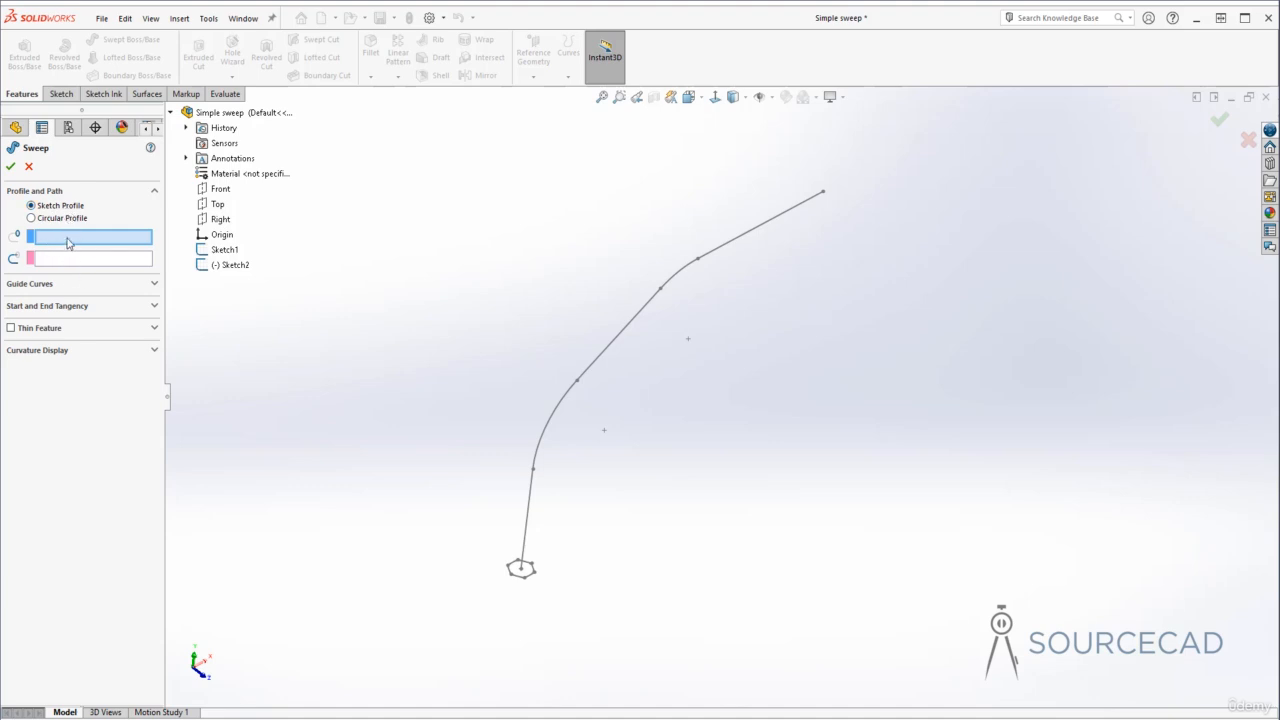
left_click(517, 576)
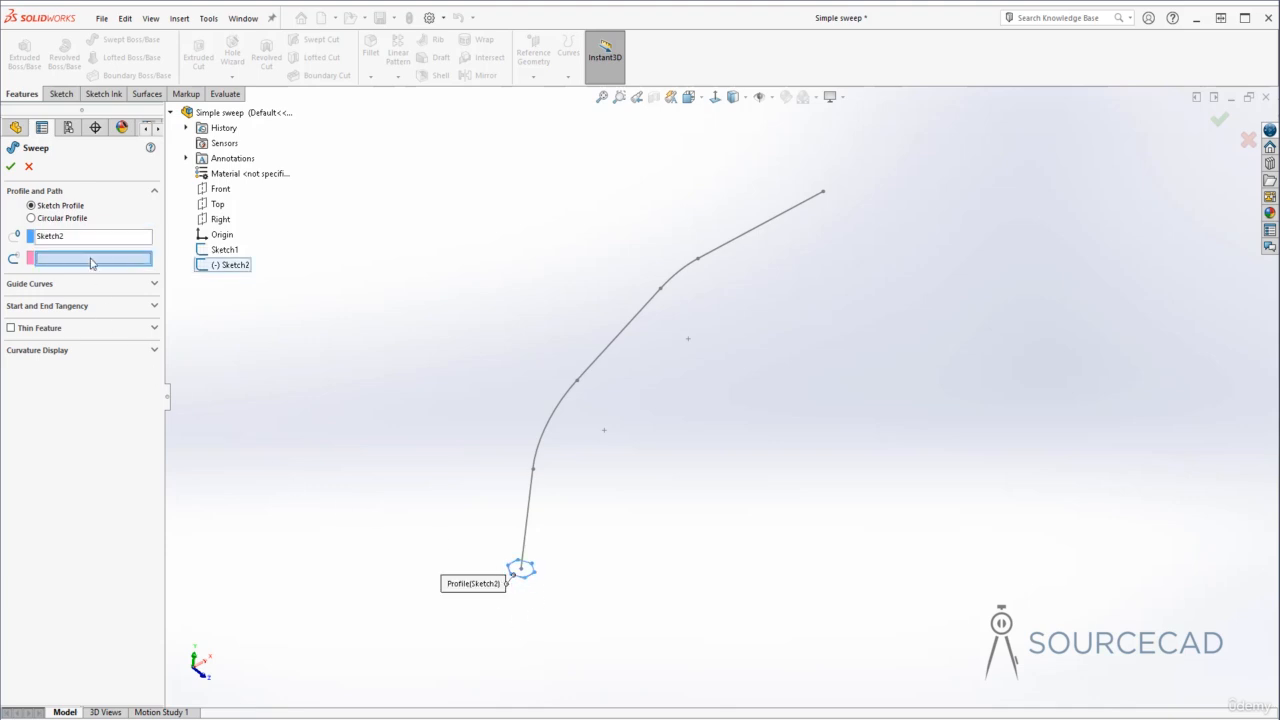
left_click(553, 419)
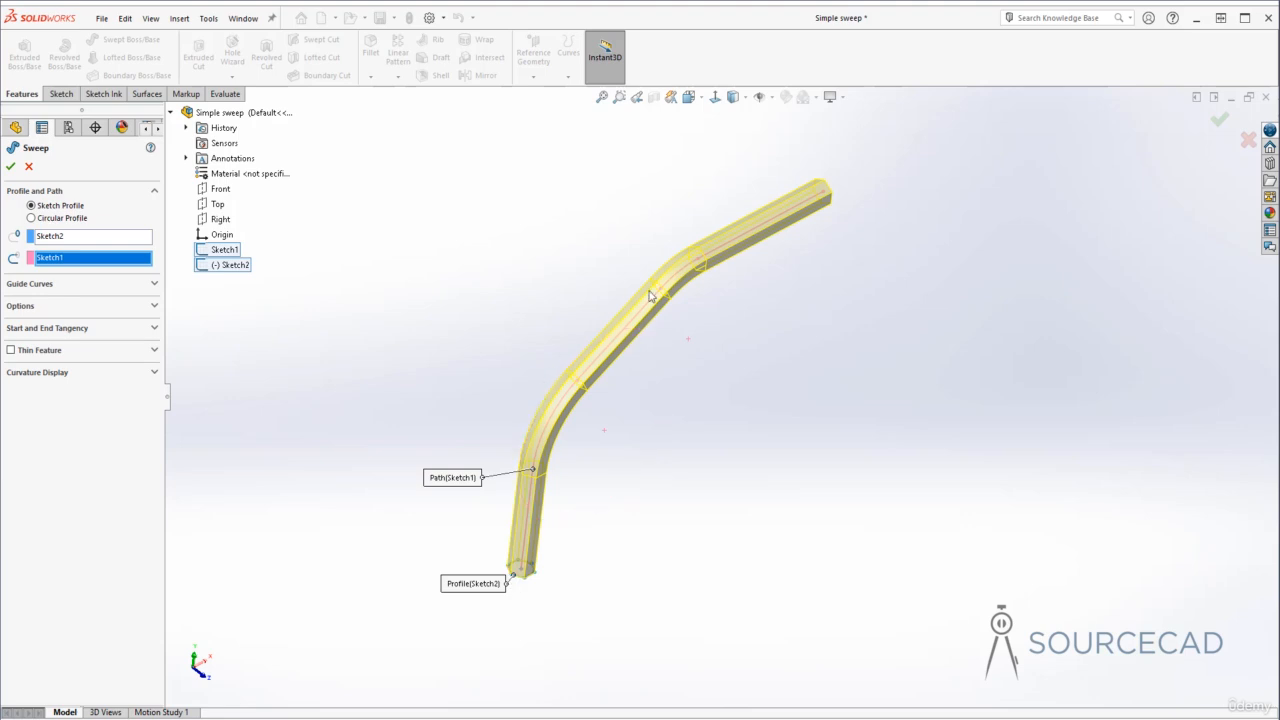
middle_click_drag(788, 368, 712, 402)
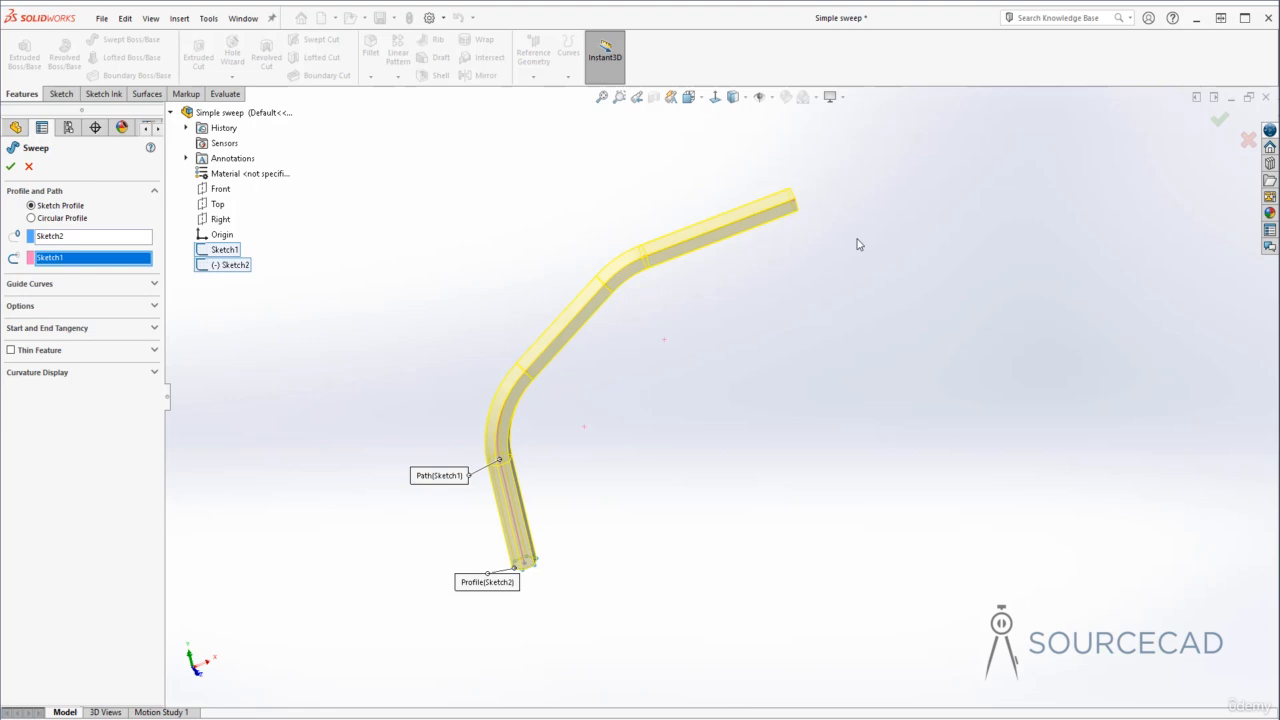
left_click(10, 166)
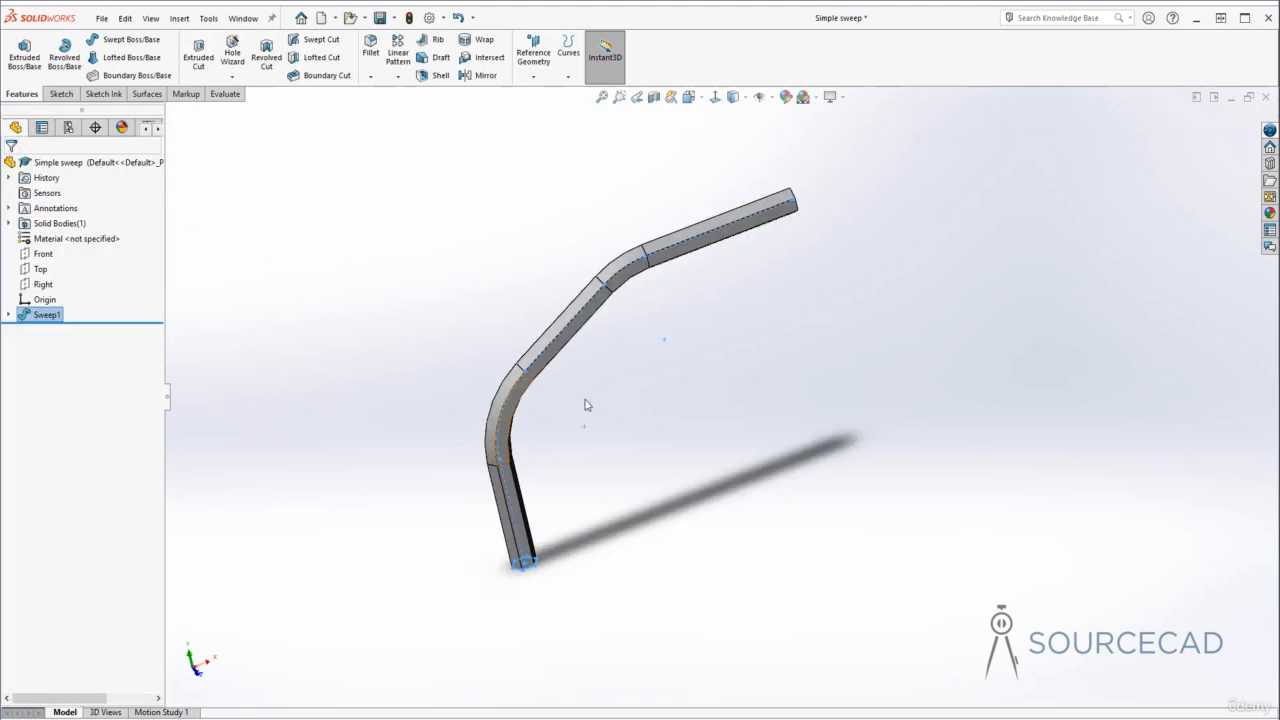
left_click(723, 382)
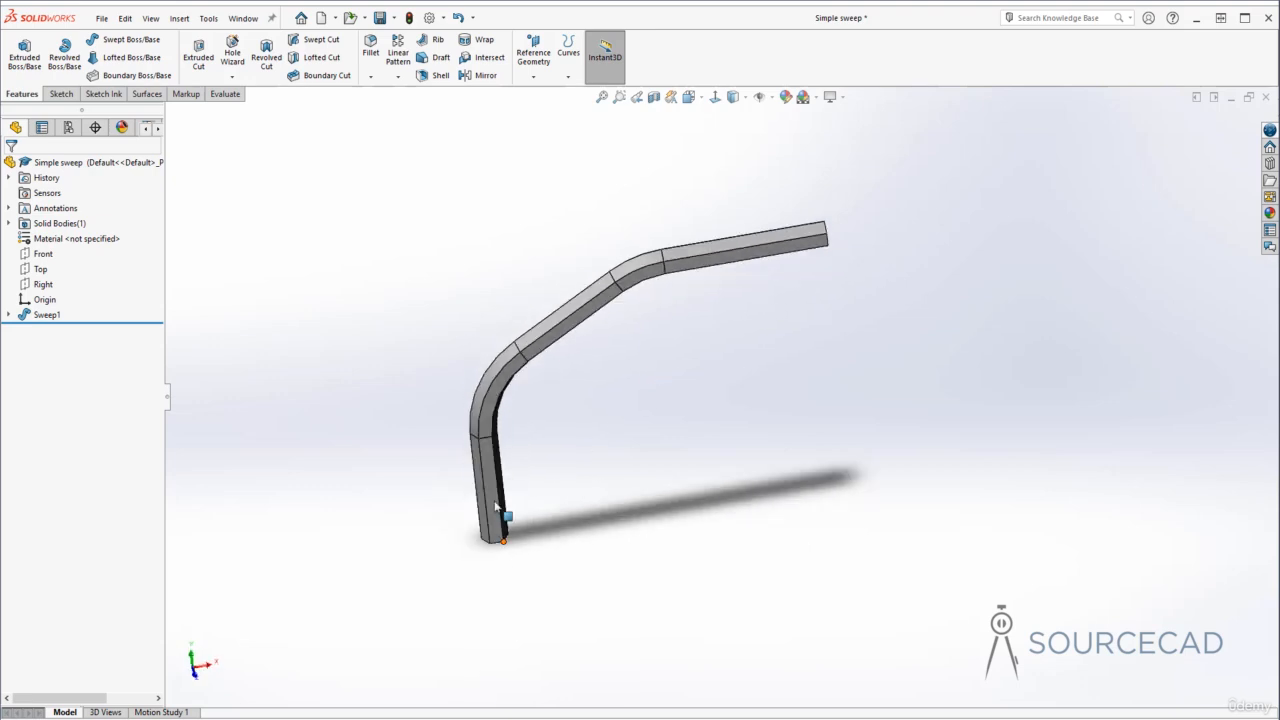
Edit the sweep's path sketch and draw a three-point arc of about 52 mm radius, curving down from the free end of the 70 mm line
left_click(8, 315)
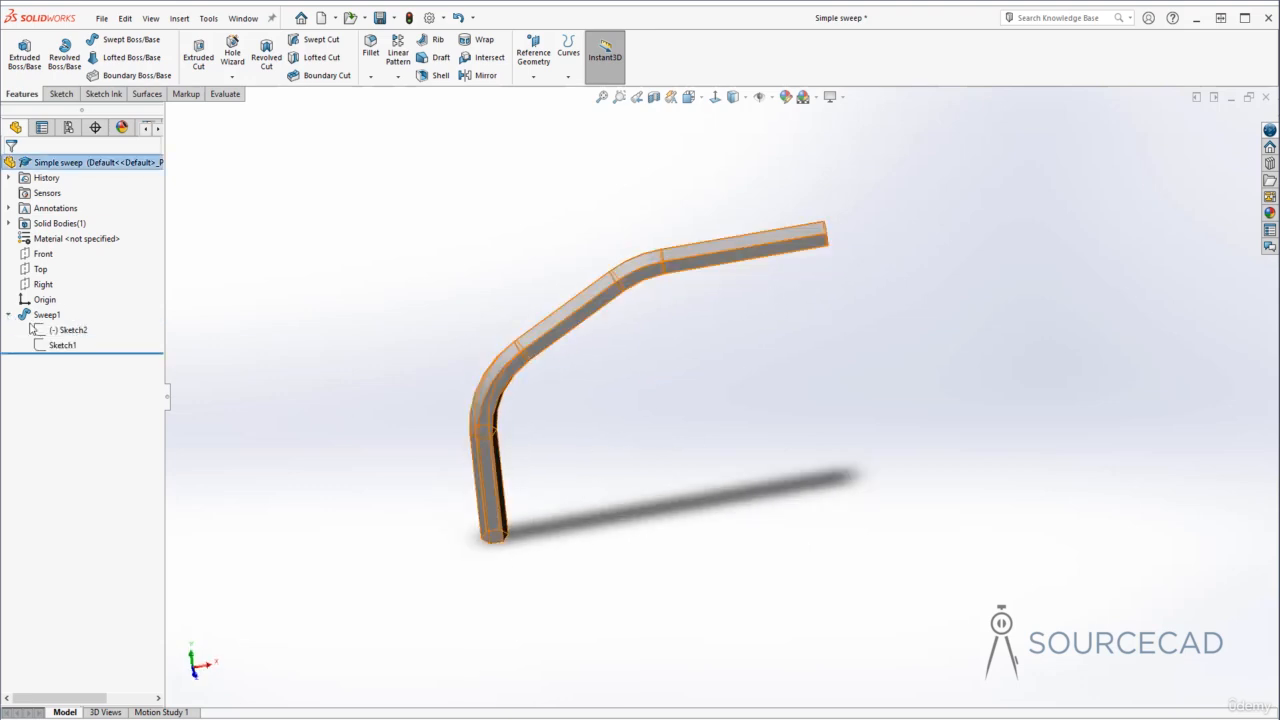
left_click(63, 345)
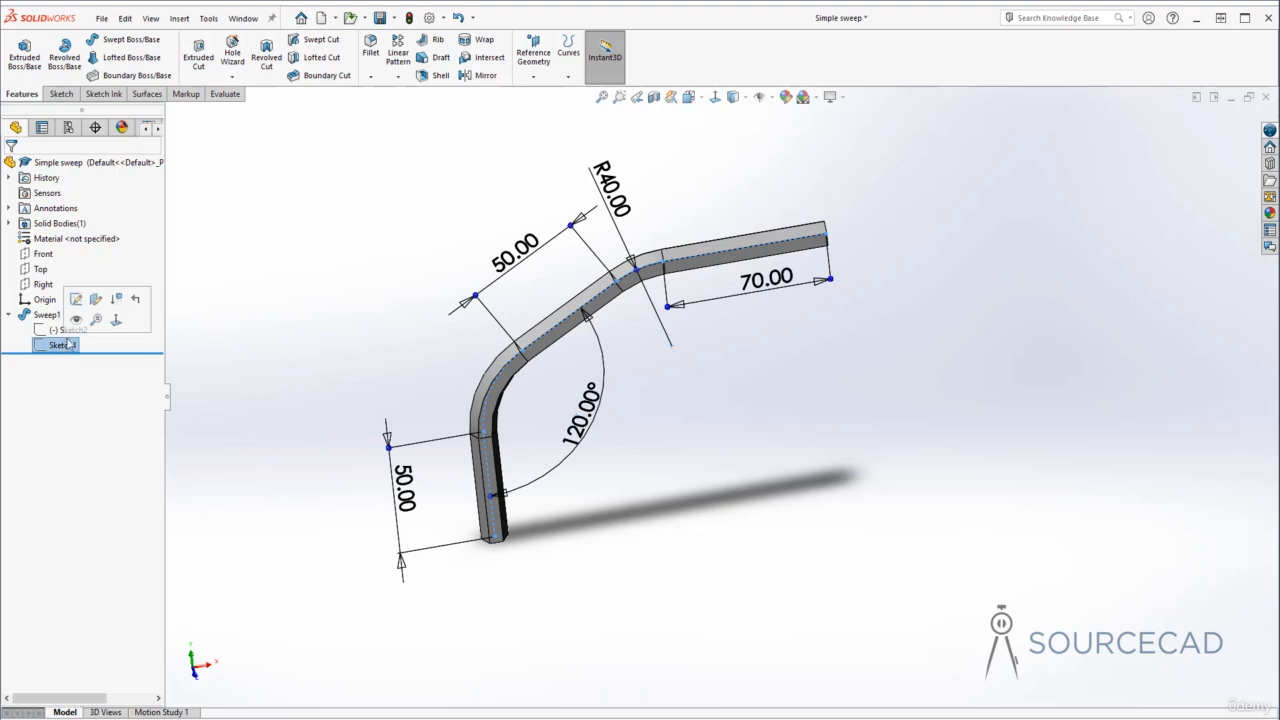
left_click(76, 298)
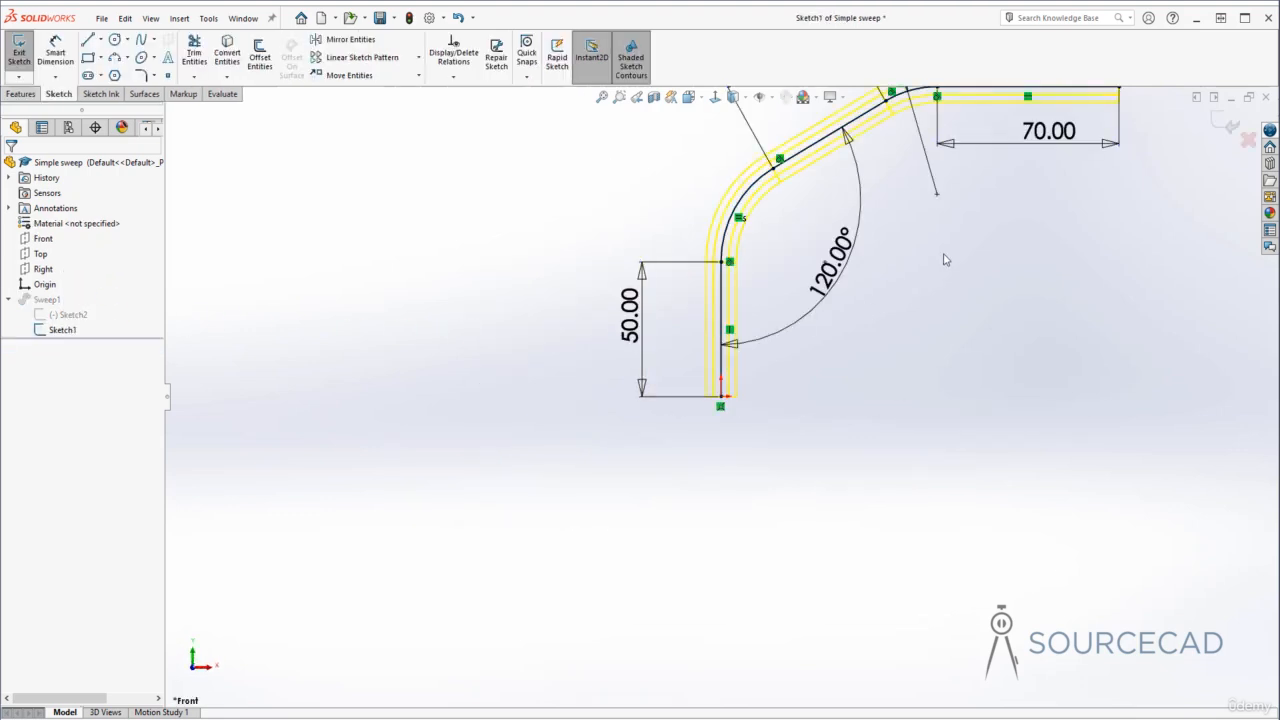
middle_click_drag(952, 251, 766, 391, "ctrl")
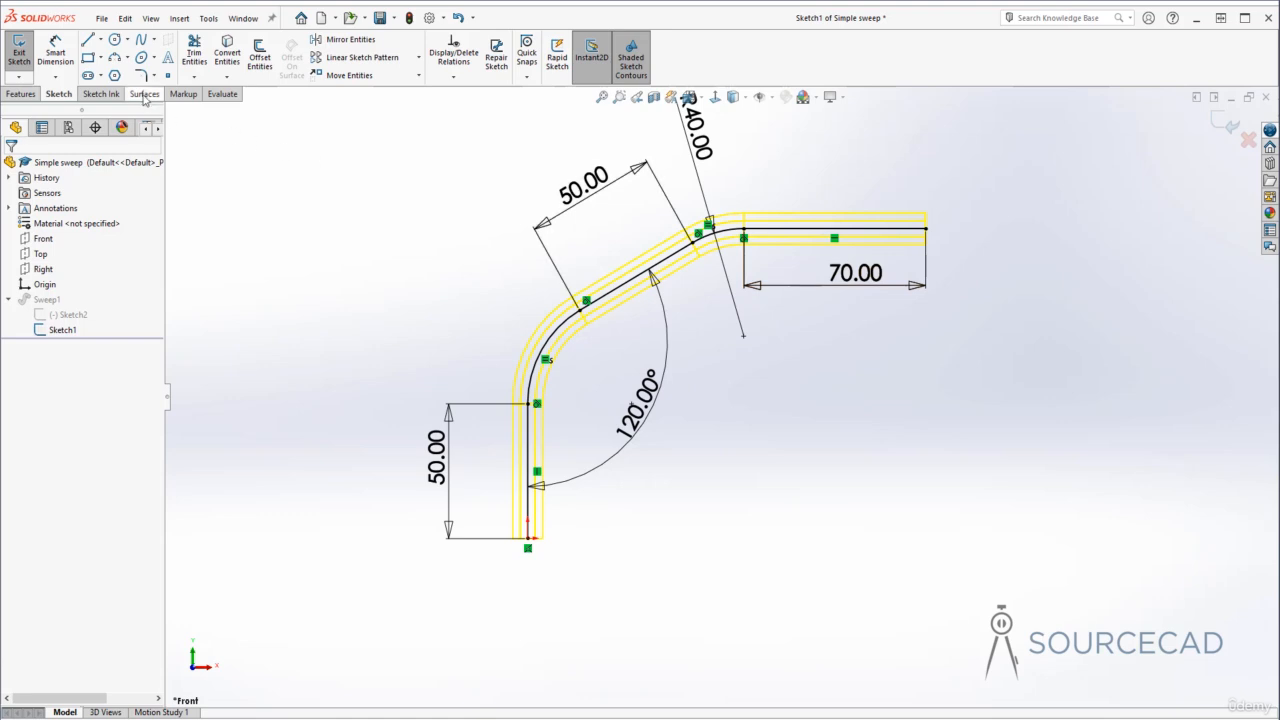
left_click(115, 57)
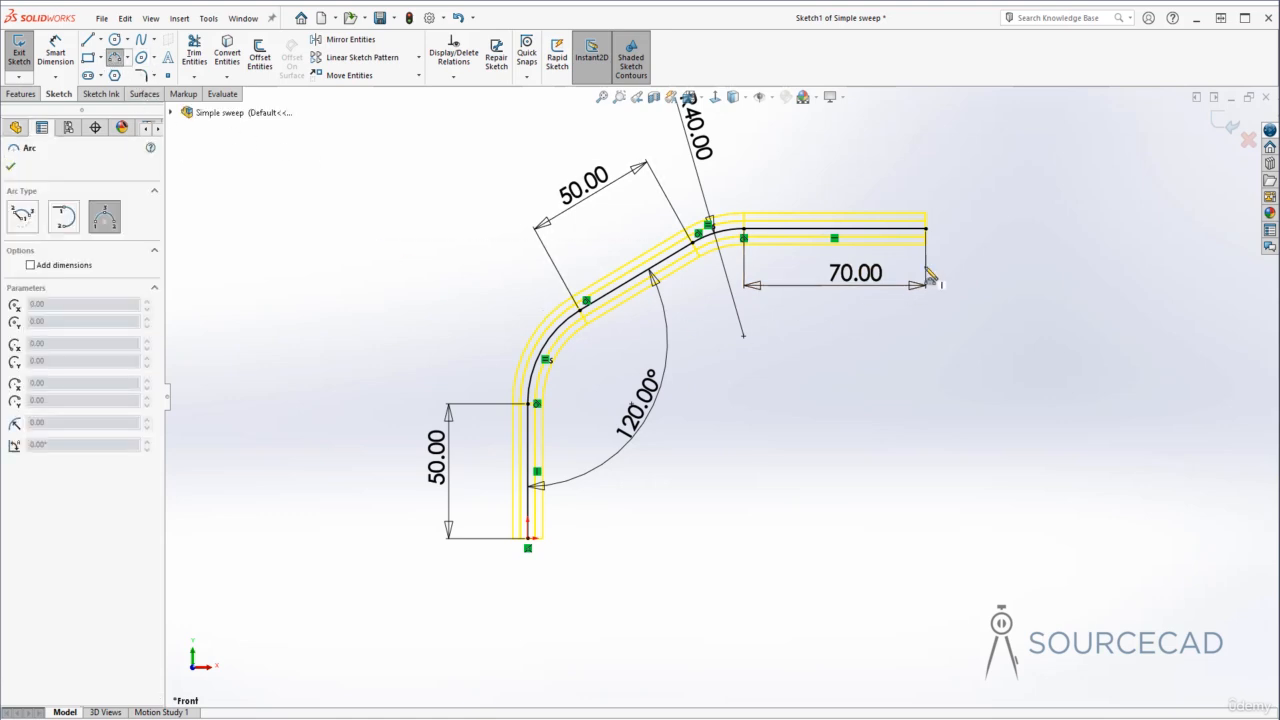
left_click(925, 229)
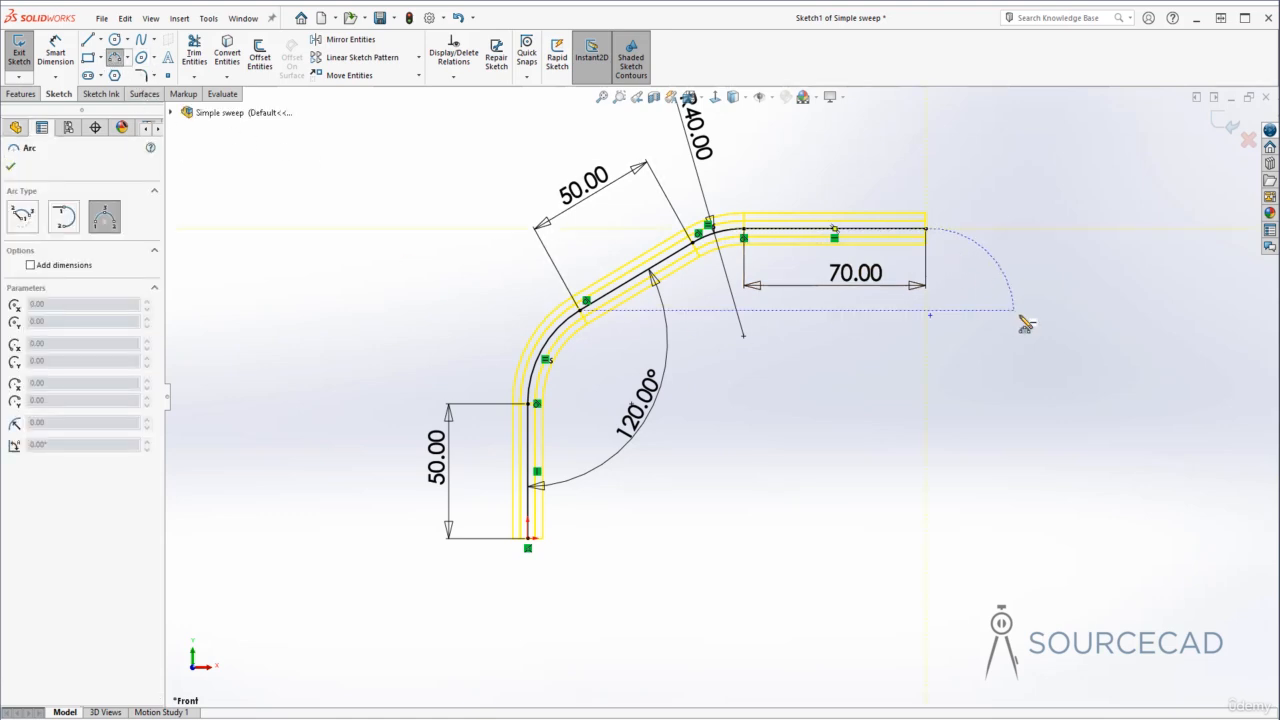
left_click(1076, 350)
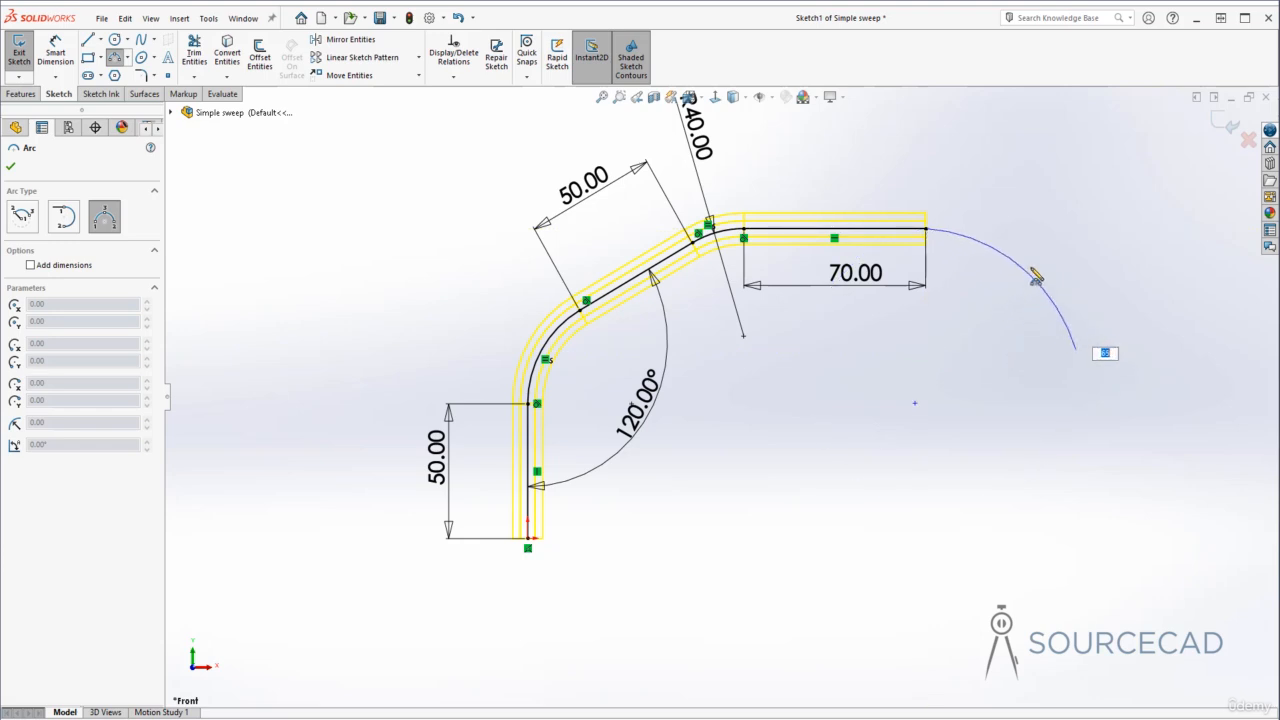
left_click(1043, 278)
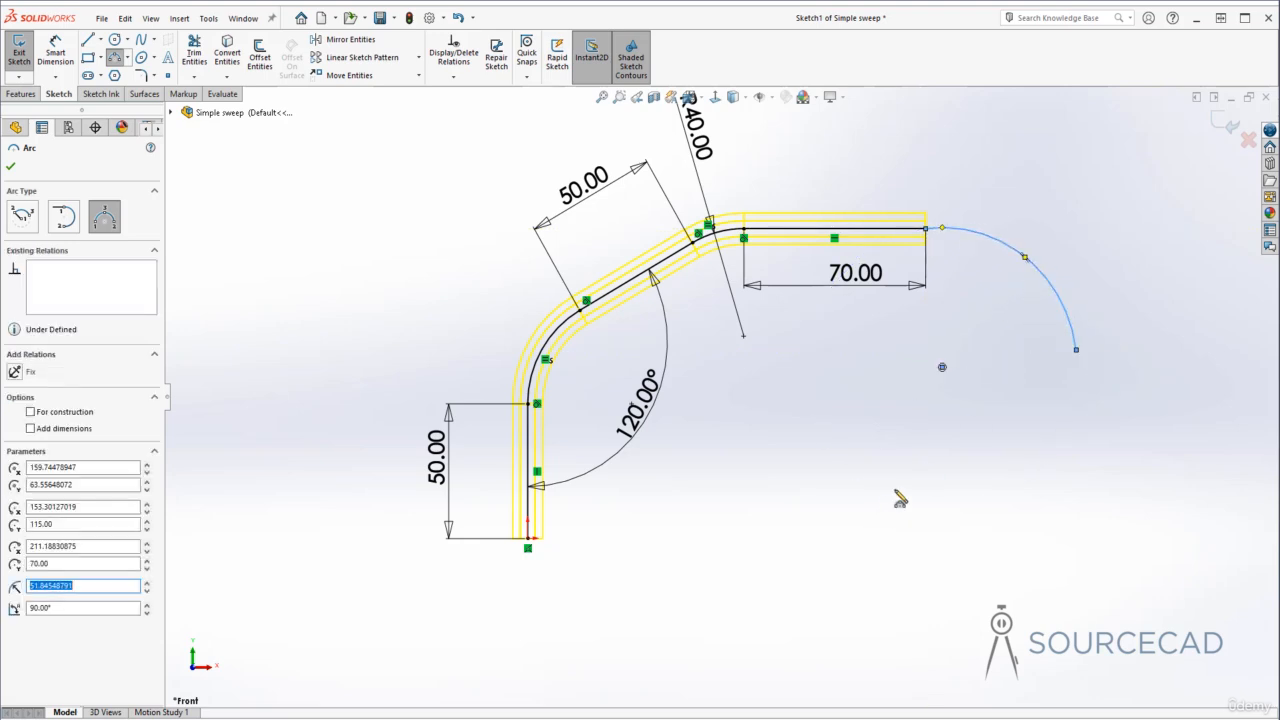
key("Escape")
Add a tangent relation between the new arc and the 70 mm horizontal line
left_click(958, 232)
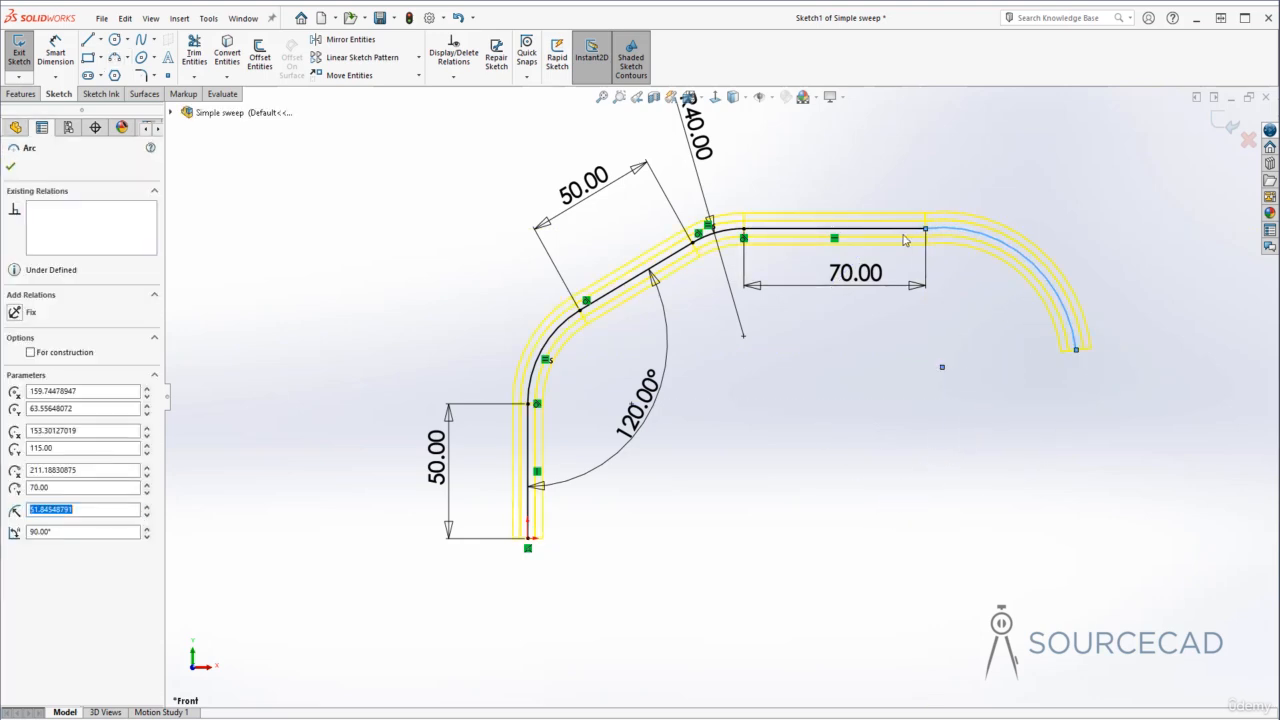
left_click(905, 230, "ctrl")
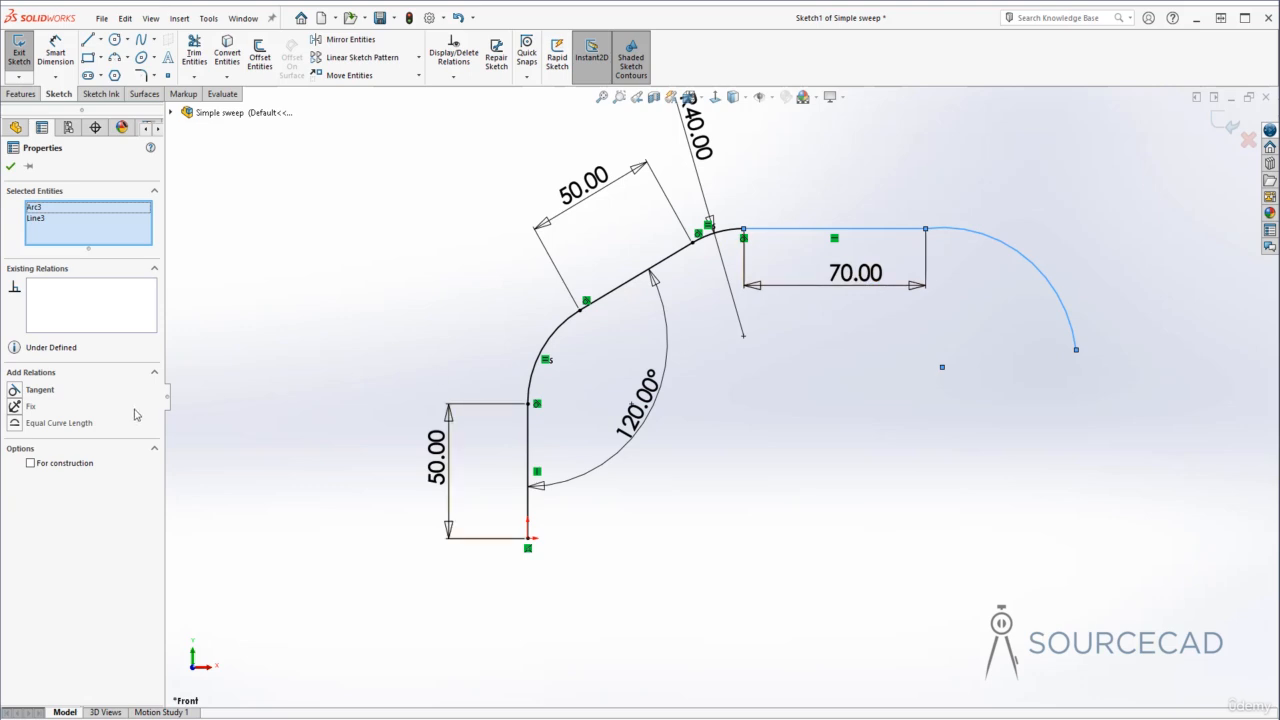
left_click(14, 389)
left_click(430, 290)
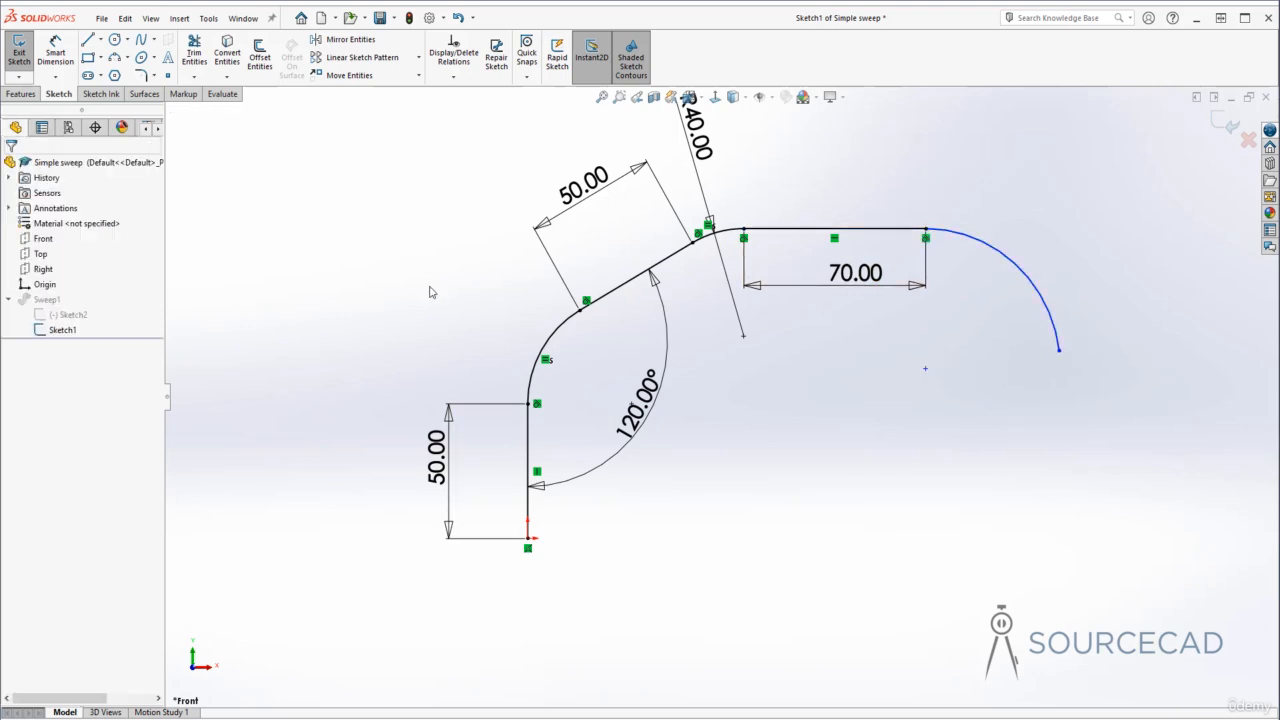
Dimension the new arc's radius at 50 mm
left_click(998, 251)
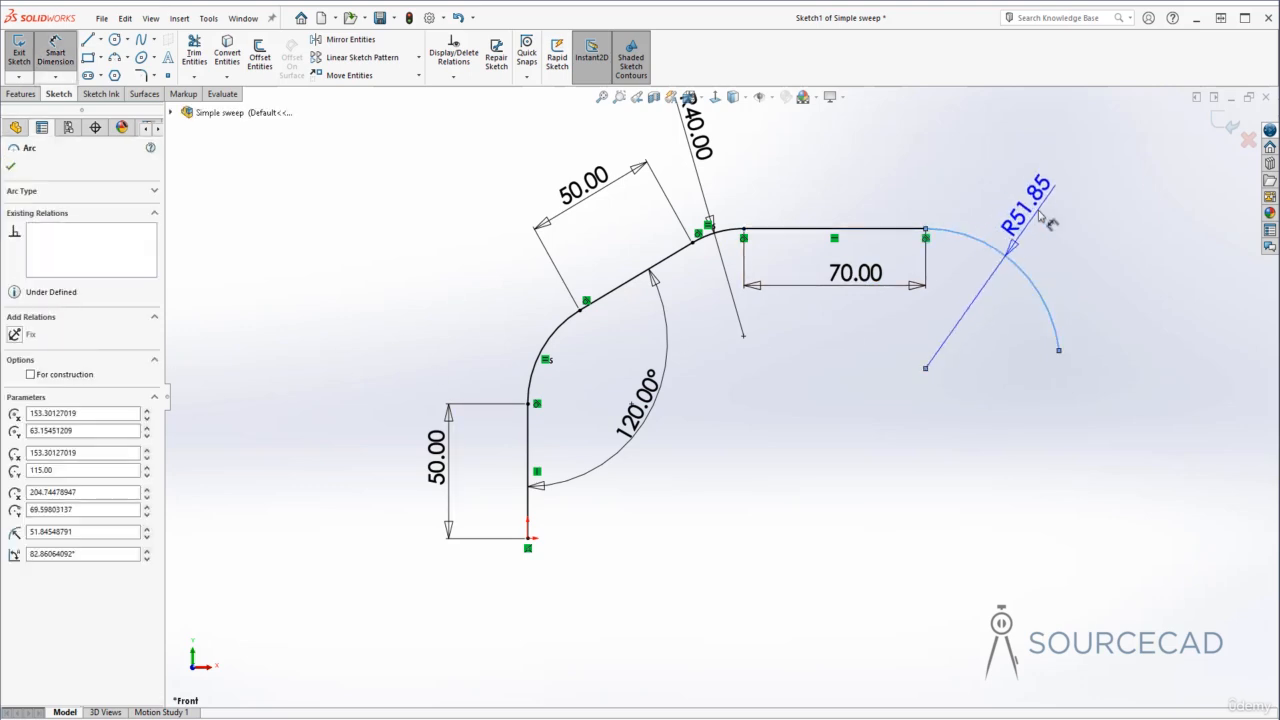
left_click(1038, 212)
type("50")
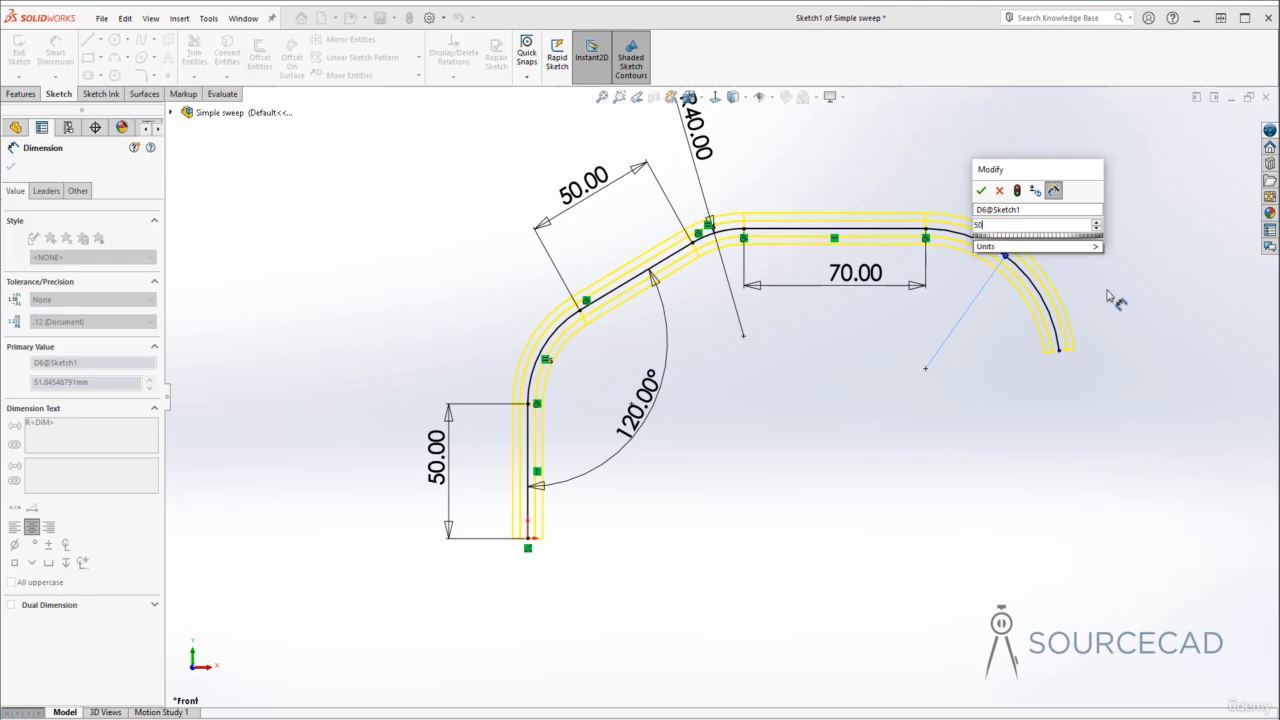
key("Return")
left_click(1110, 297)
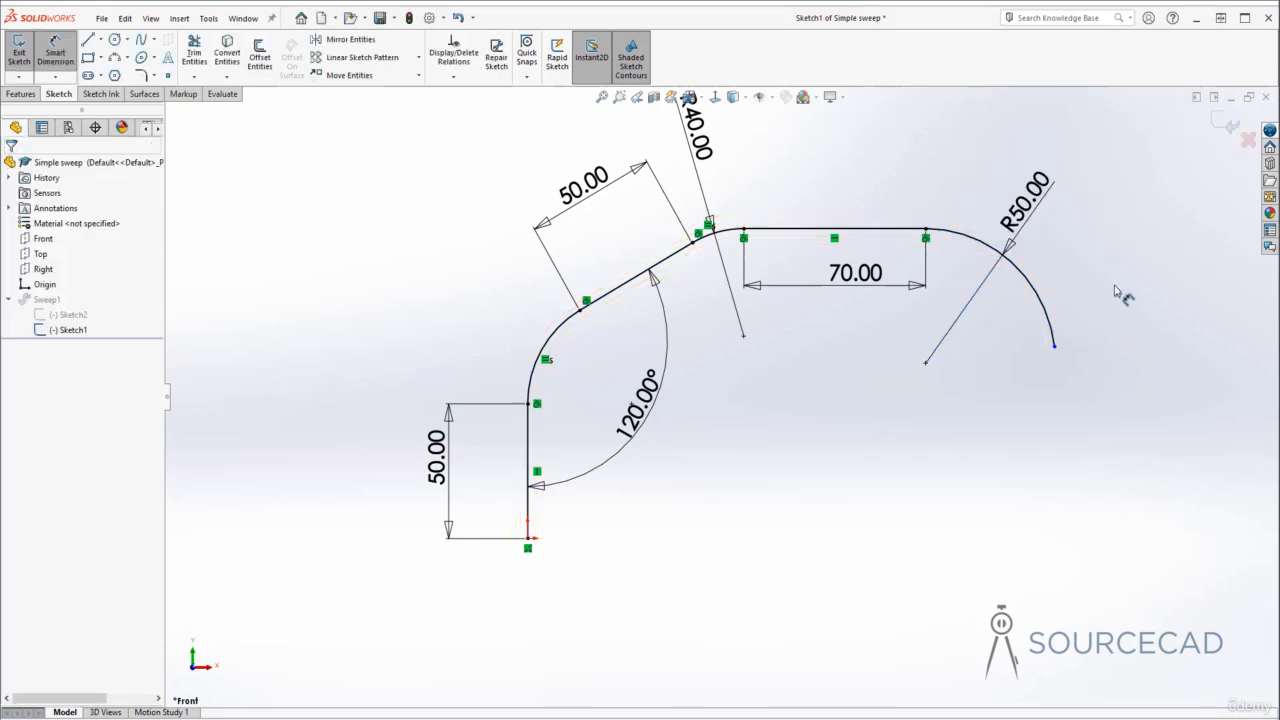
key("Escape")
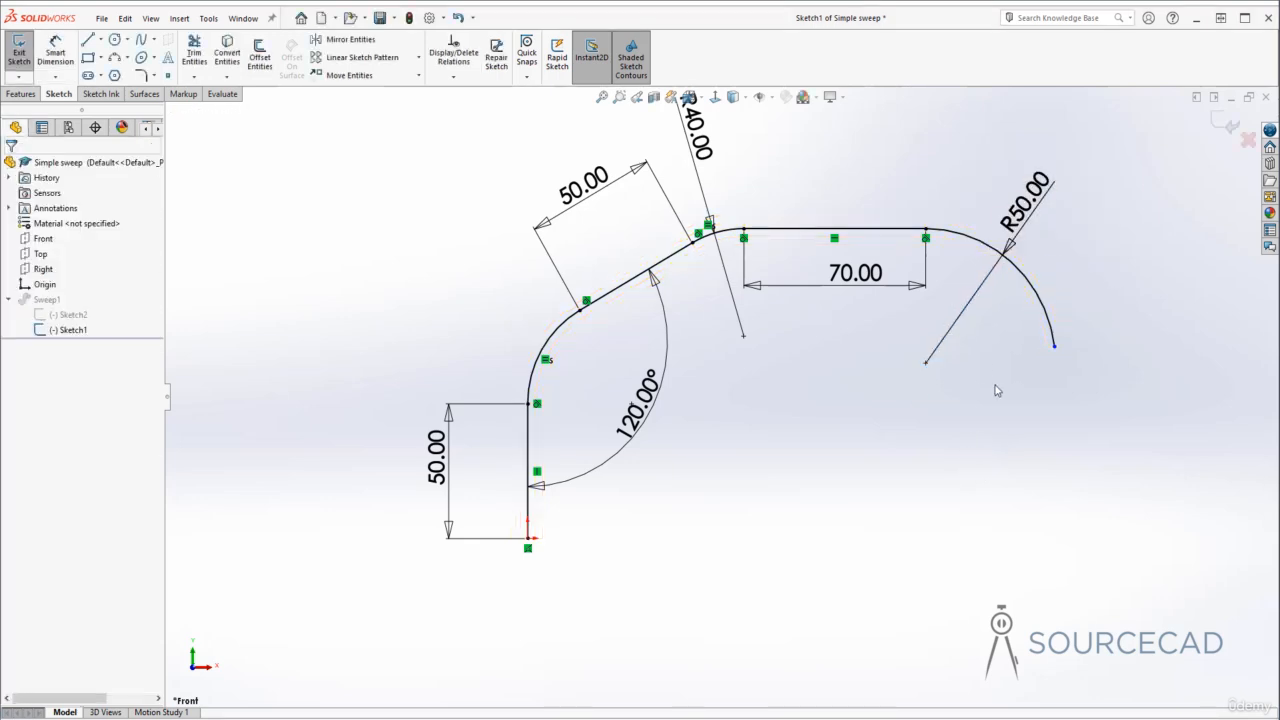
Make the arc's free endpoint horizontal with its centre point, then exit the path sketch to rebuild the sweep
left_click(1054, 346)
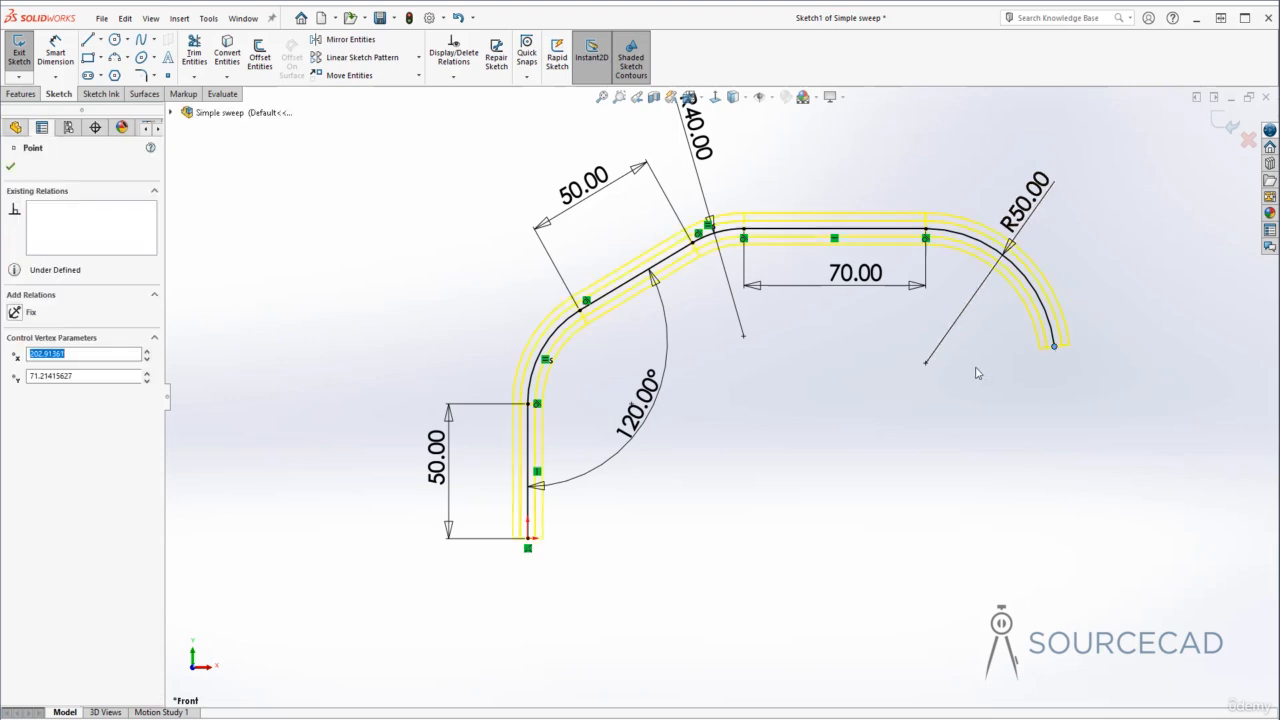
left_click(925, 362, "ctrl")
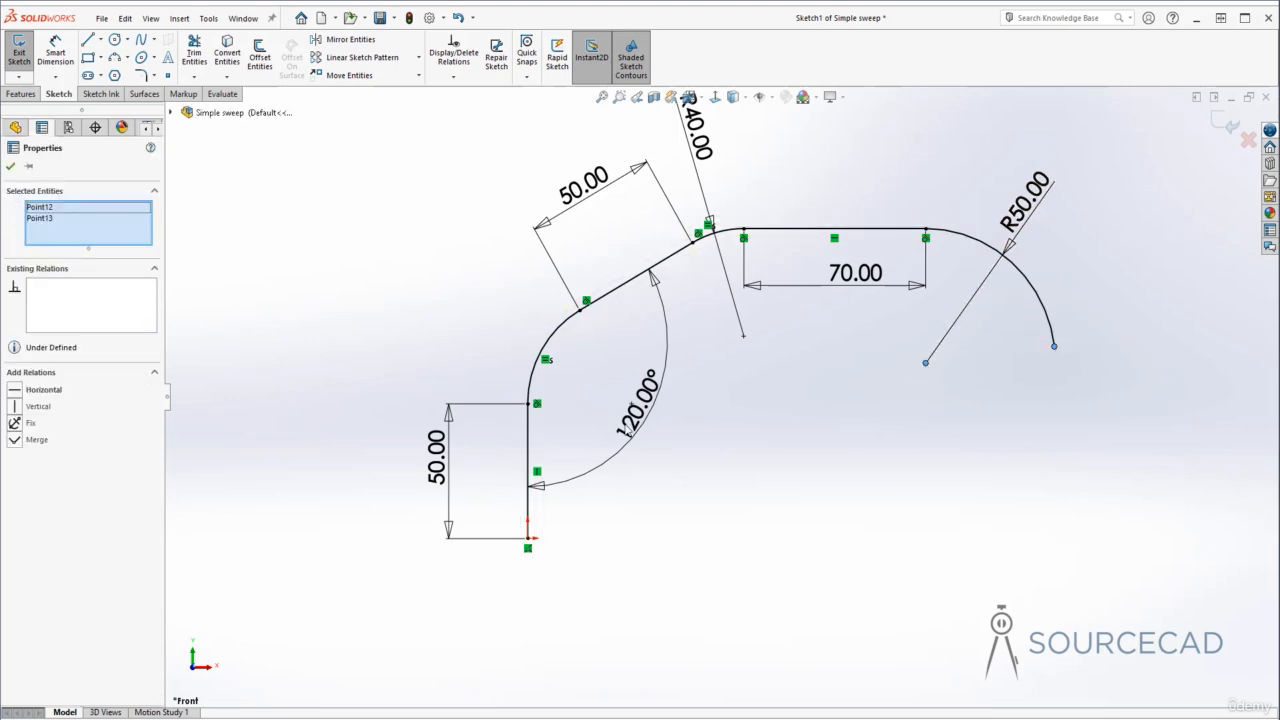
left_click(20, 390)
left_click(934, 446)
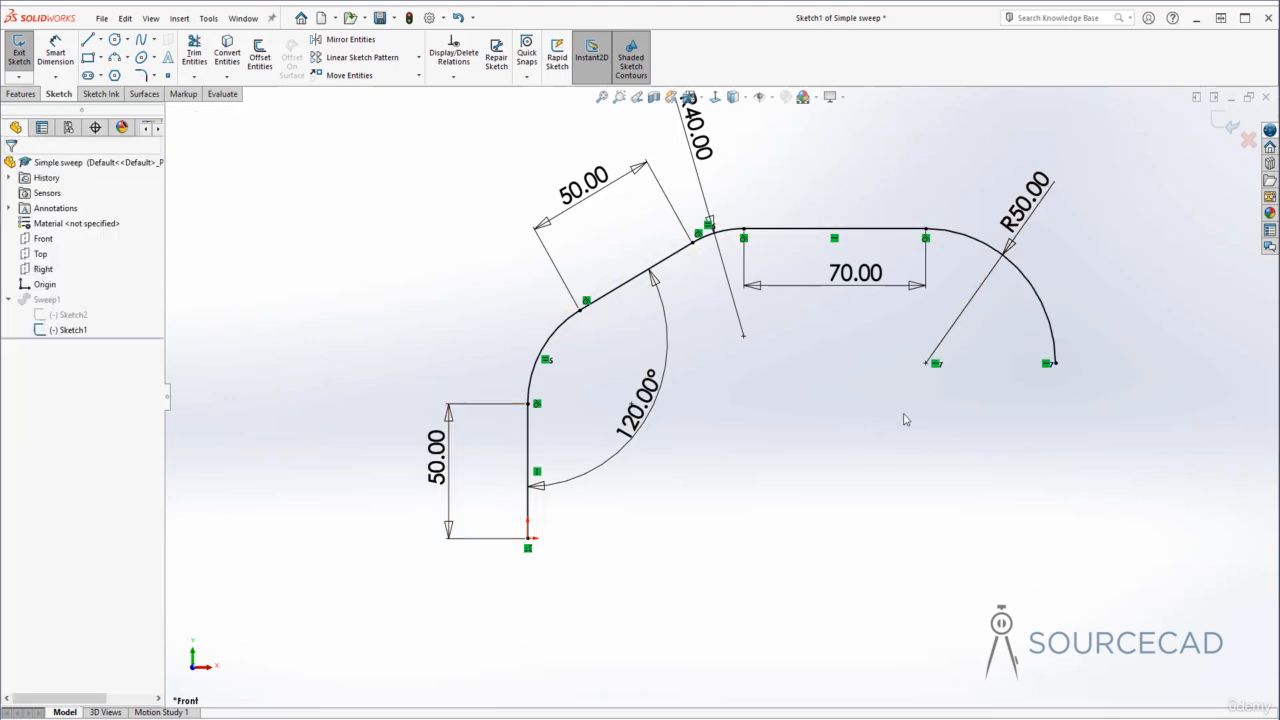
left_click(1220, 124)
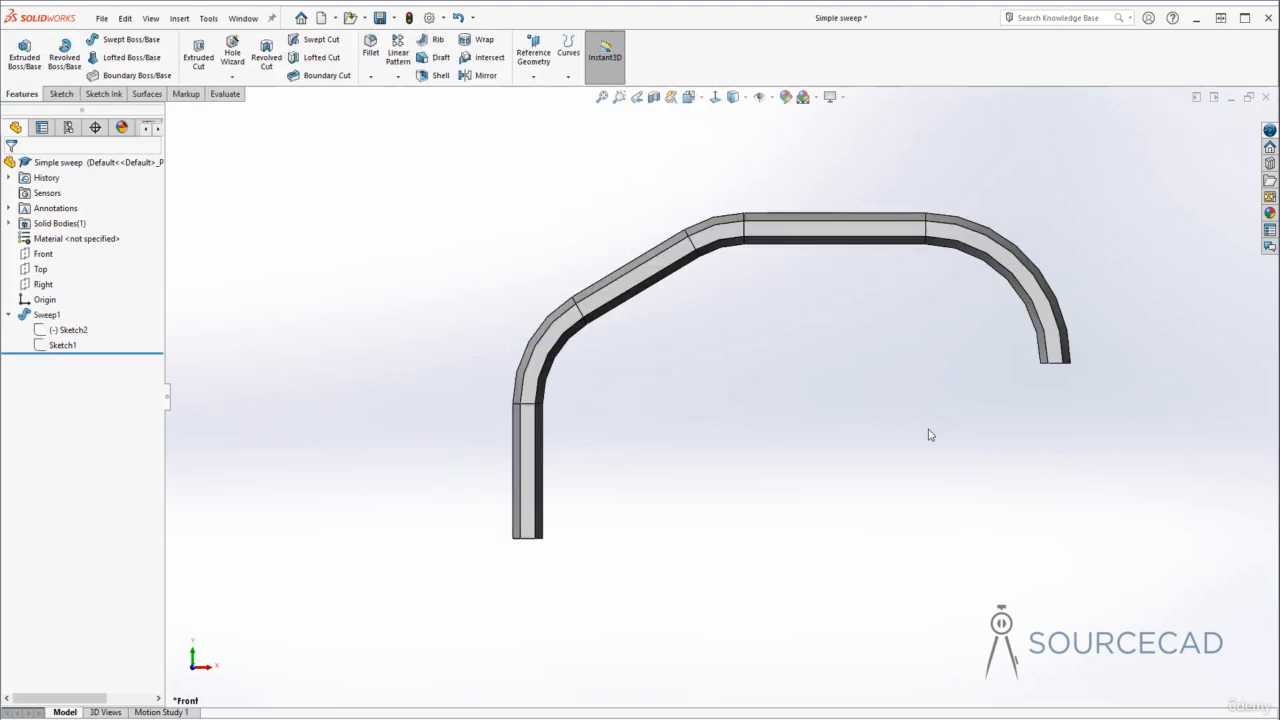
mouse_move(731, 480)
middle_mouse_down()
mouse_move(673, 489)
mouse_move(623, 323)
mouse_move(945, 340)
middle_mouse_up()
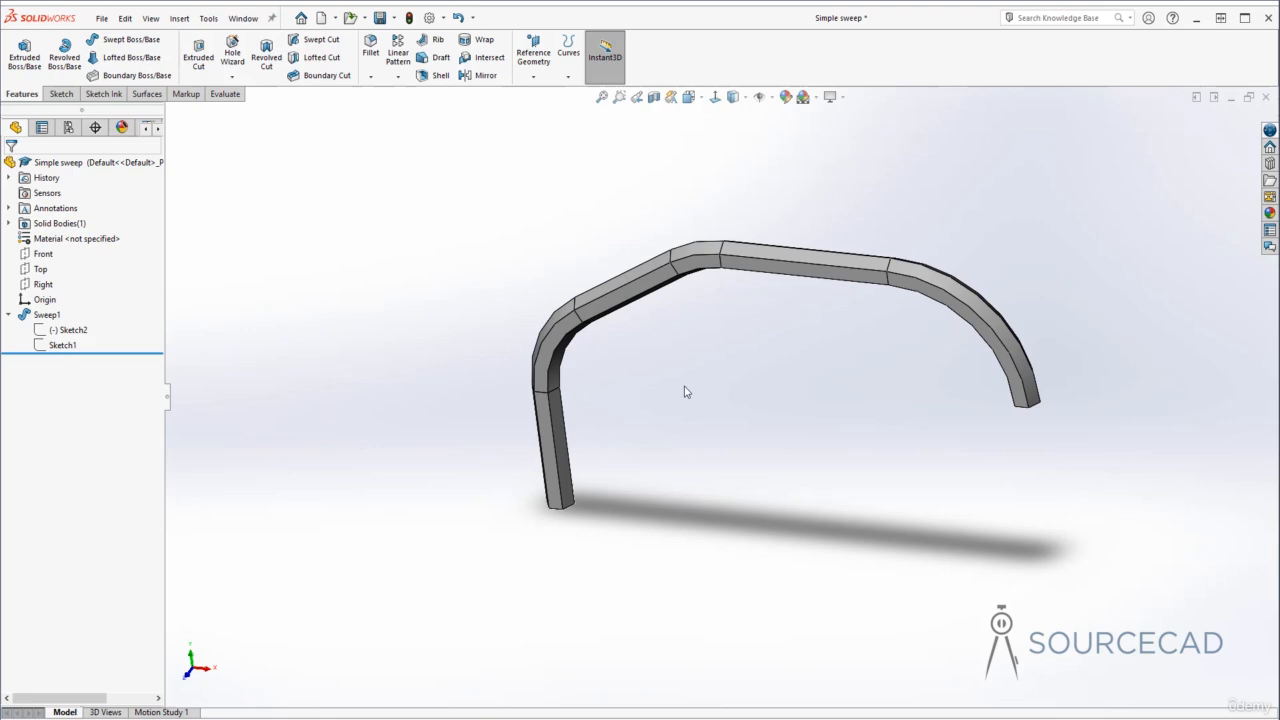
Undo the arc extension of the path and the sweep itself, back to the two original sketches
key("ctrl+z")
key("ctrl+z")
key("ctrl+z")
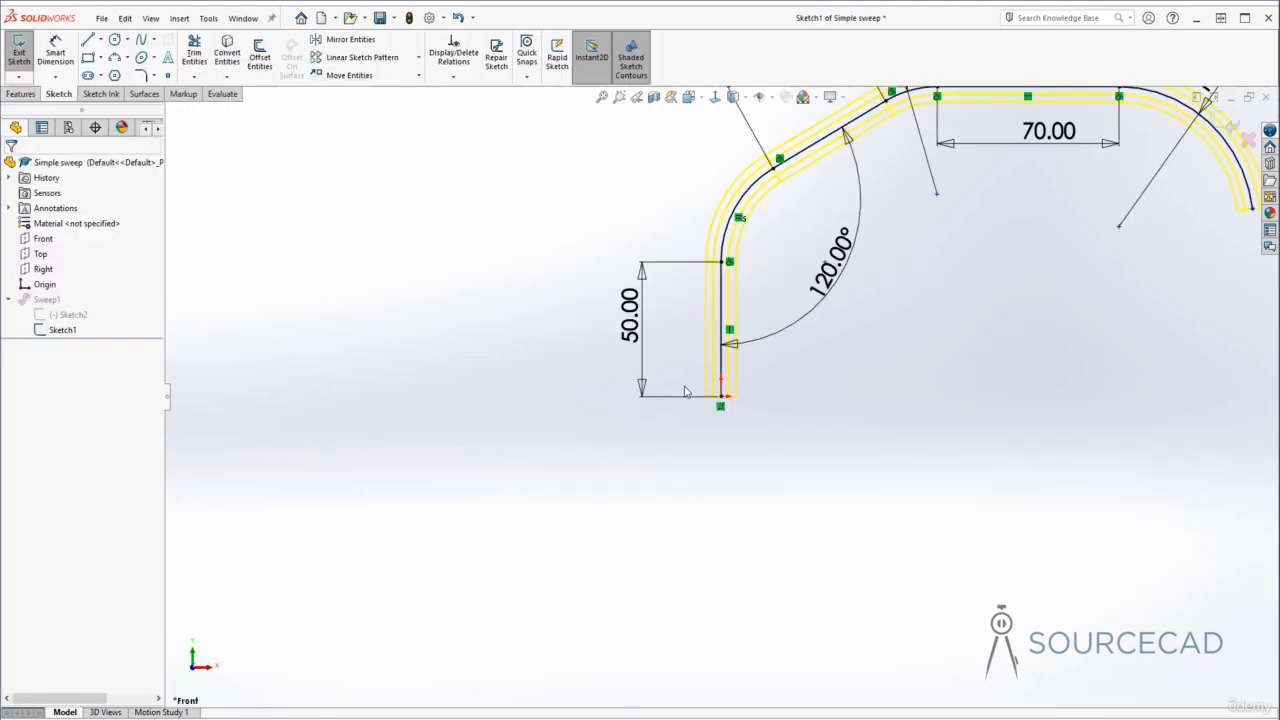
key("ctrl+z")
key("ctrl+z")
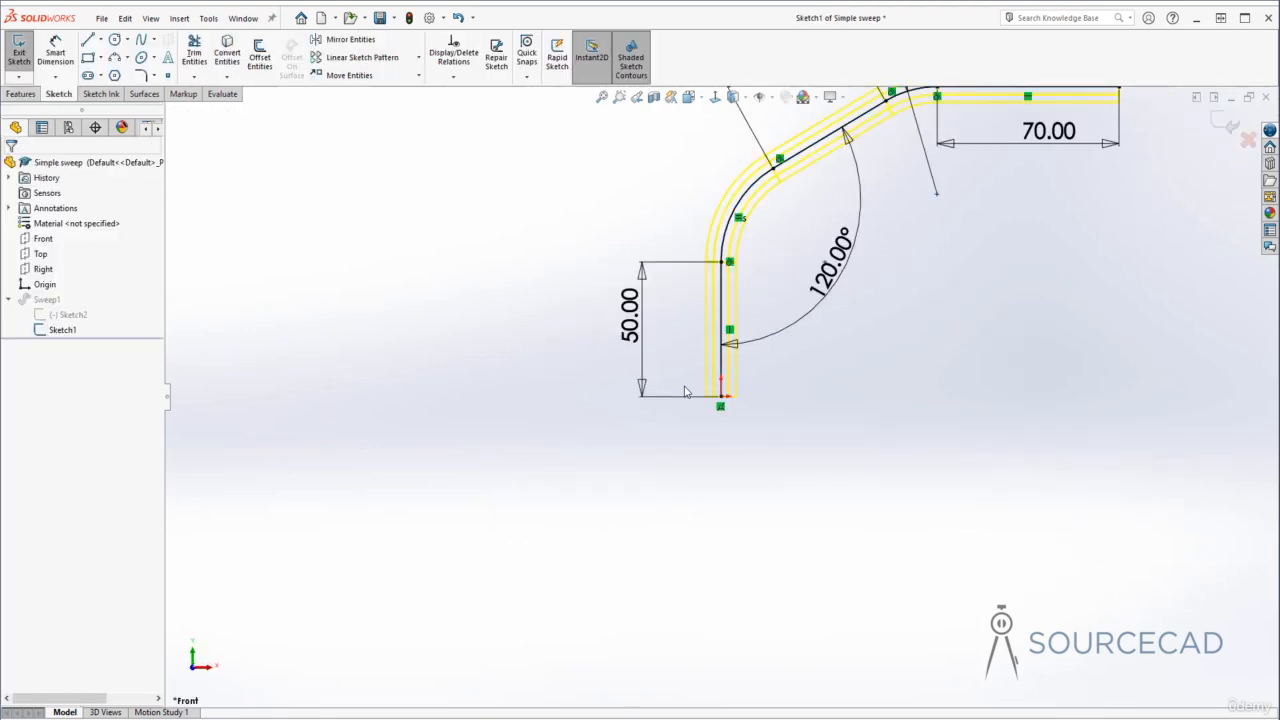
key("ctrl+z")
key("ctrl+z")
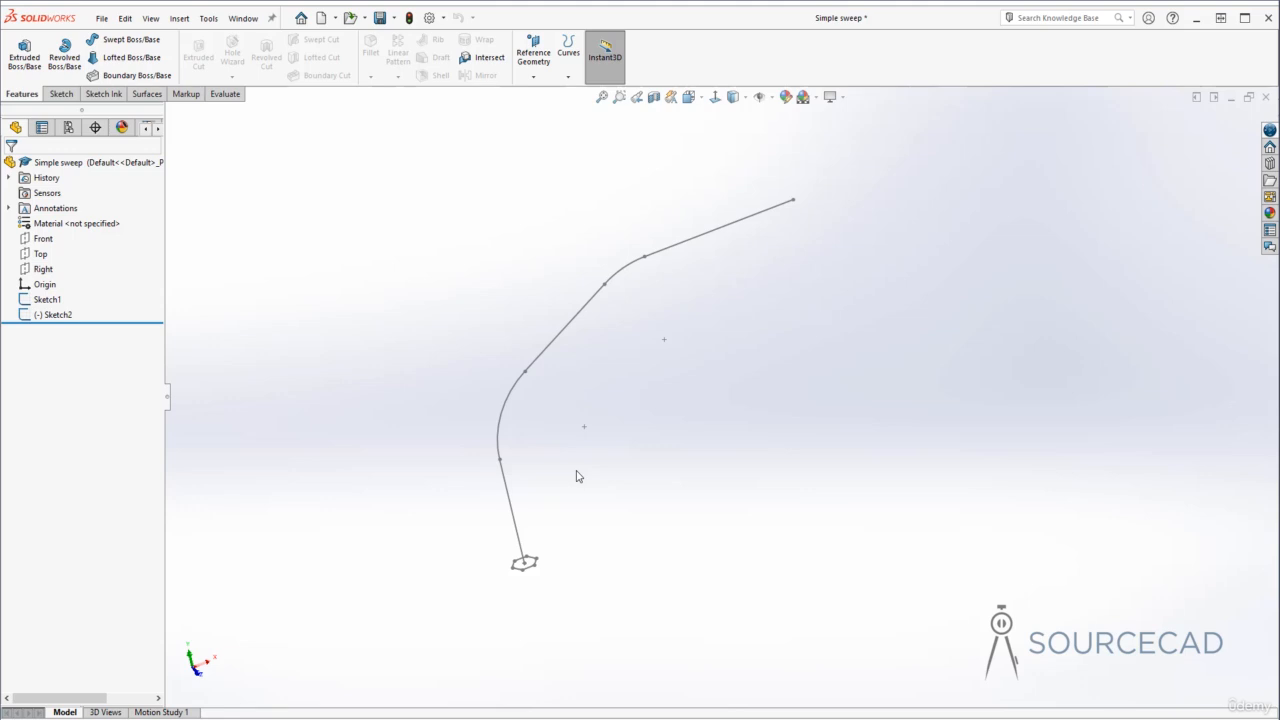
Start a Swept Boss/Base with the hexagon sketch as profile and the bent line sketch as path
left_click(125, 40)
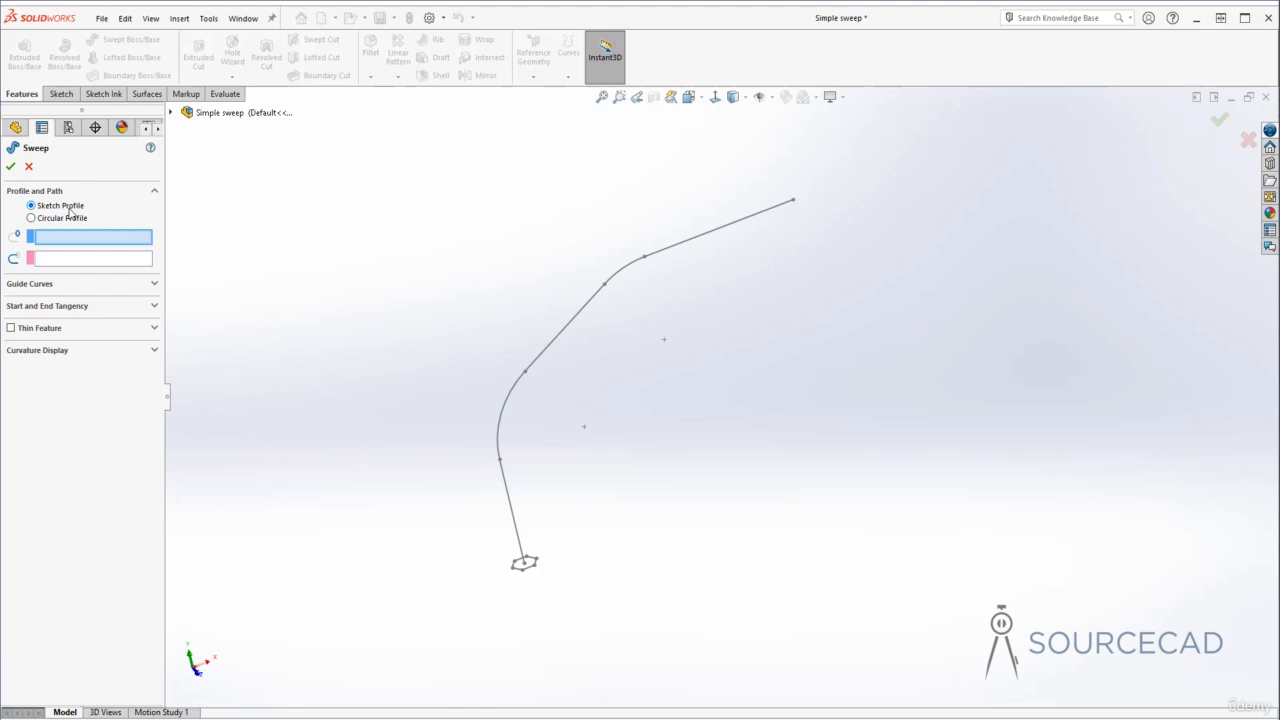
left_click(522, 566)
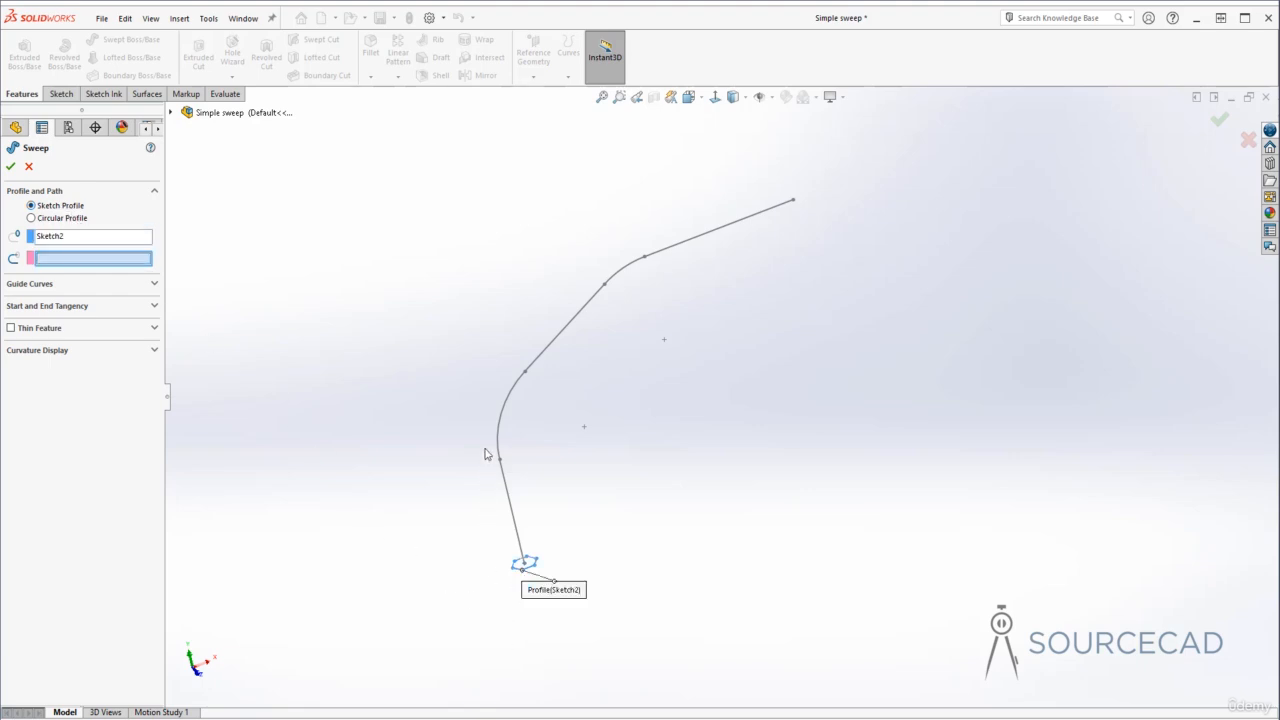
left_click(503, 420)
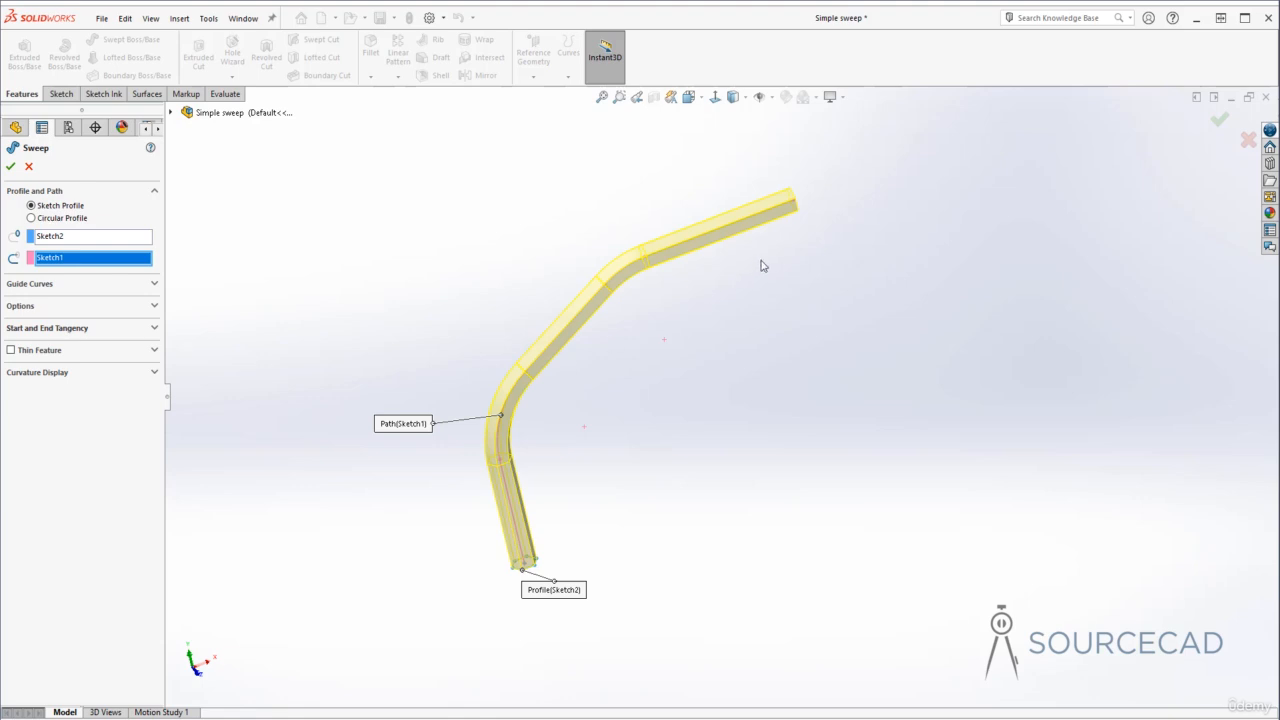
middle_click_drag(794, 237, 697, 222)
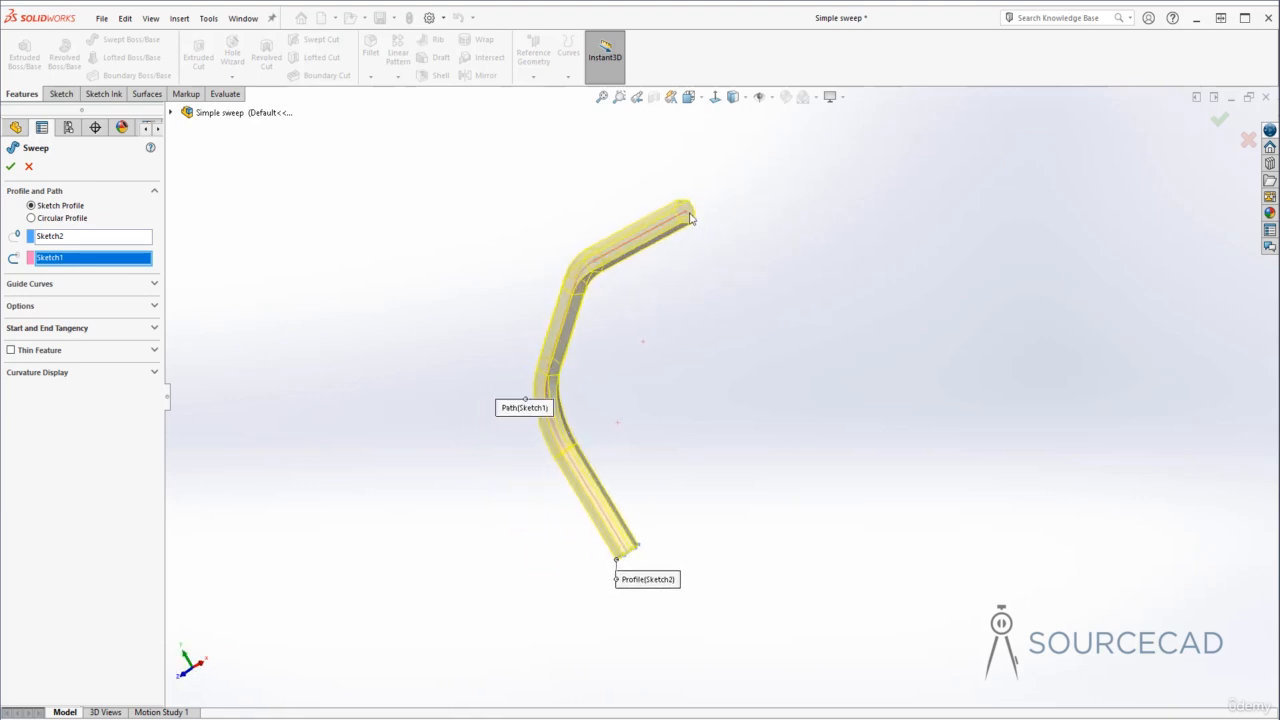
Turn on the Thin Feature option for the sweep and inspect the hollow end of the preview
left_click(11, 351)
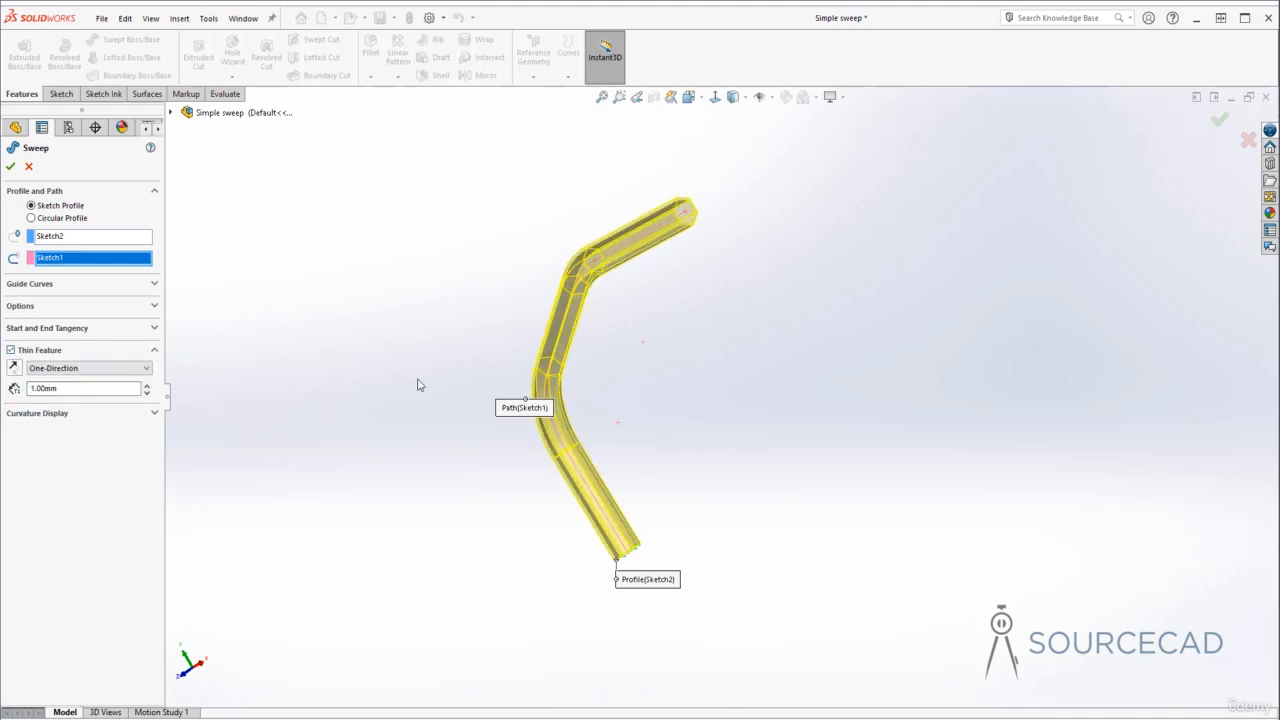
scroll(686, 214, "up", 8)
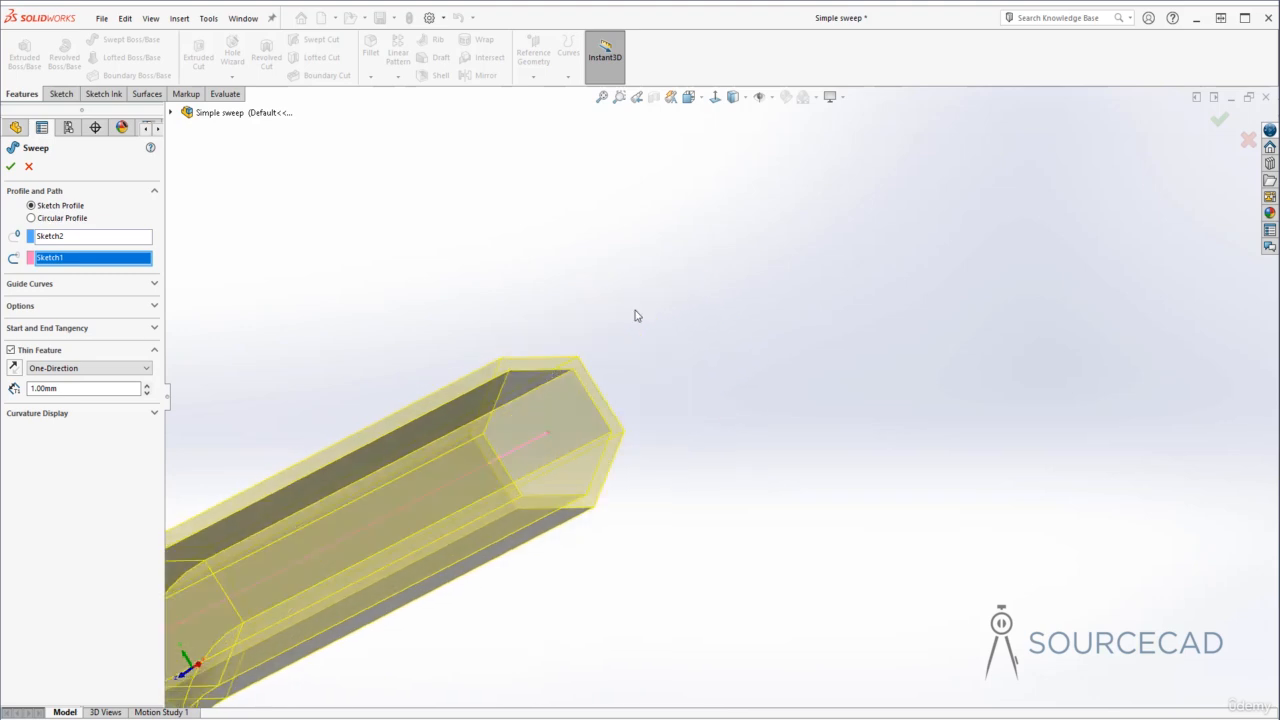
middle_click_drag(635, 316, 705, 385, "ctrl")
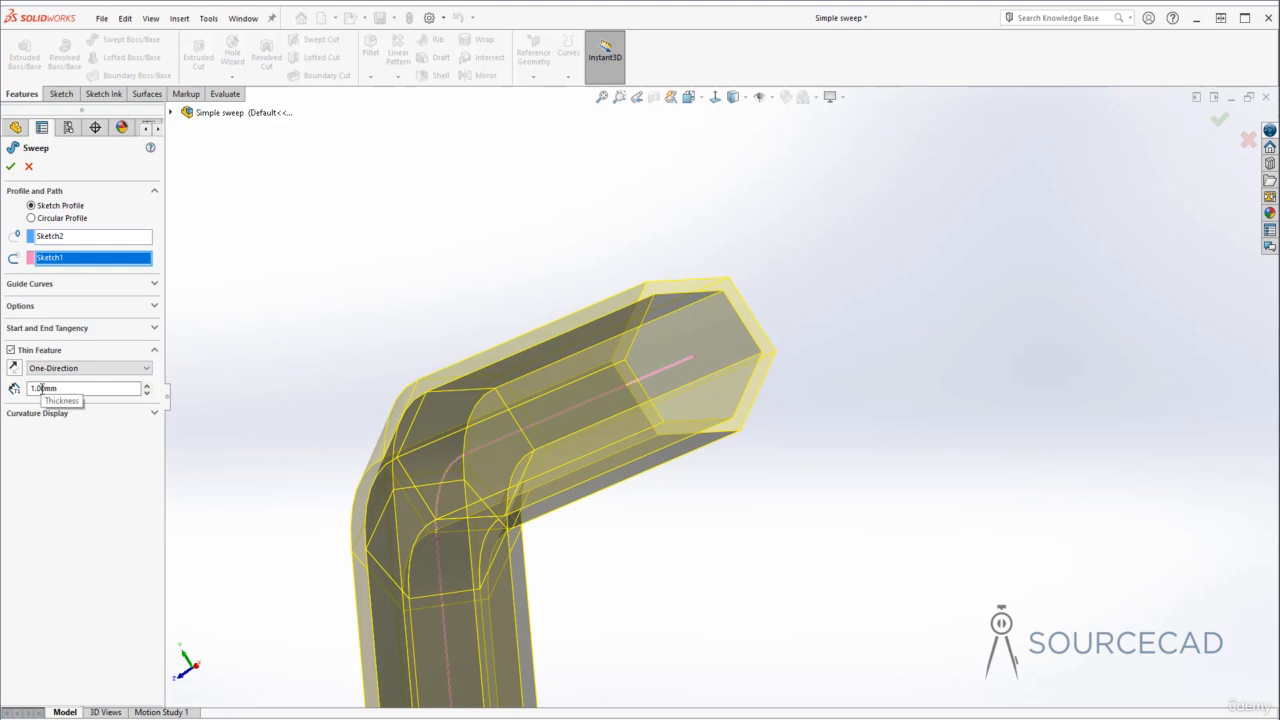
Try the Mid-Plane and Two-Direction wall types for the thin sweep
left_click(83, 369)
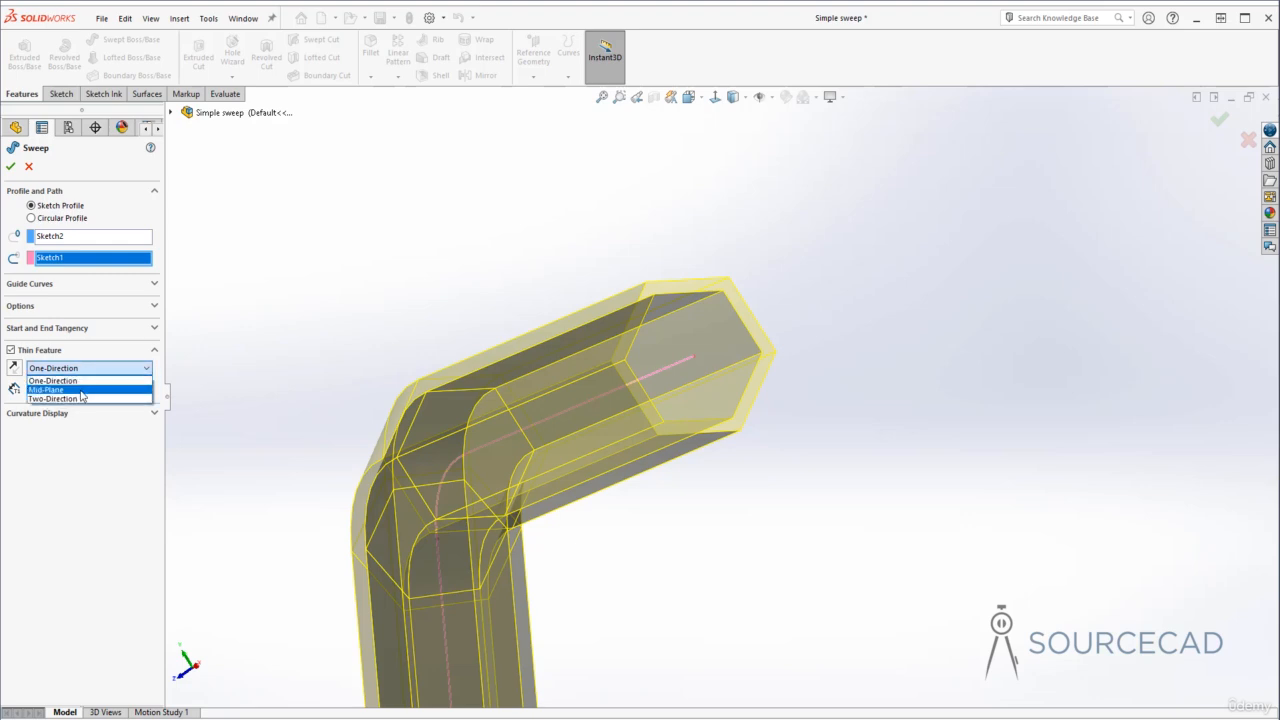
left_click(80, 391)
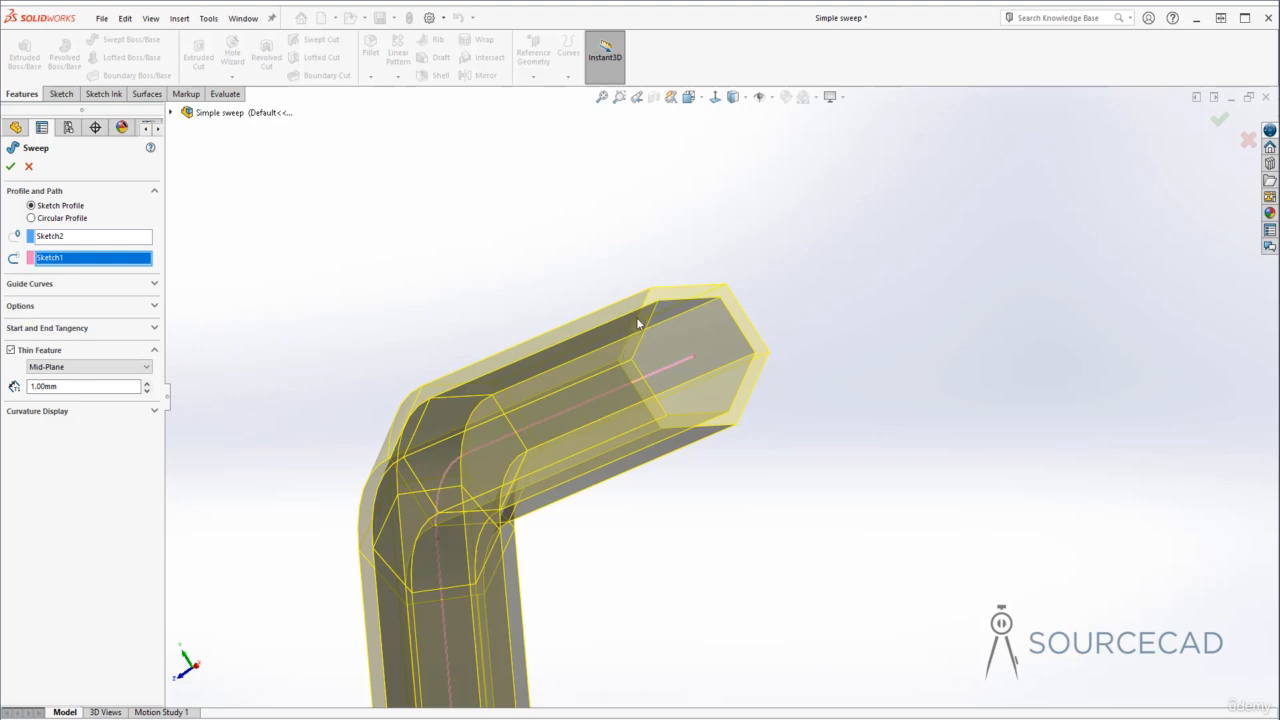
left_click(95, 367)
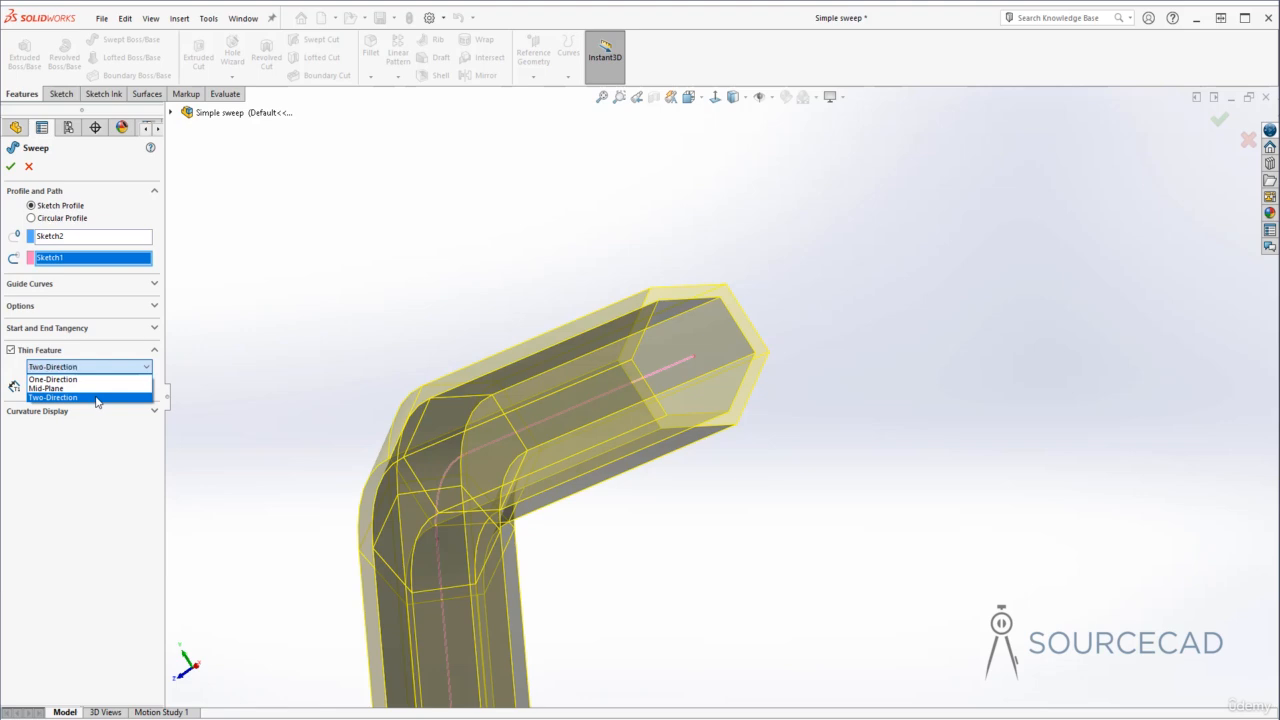
left_click(96, 398)
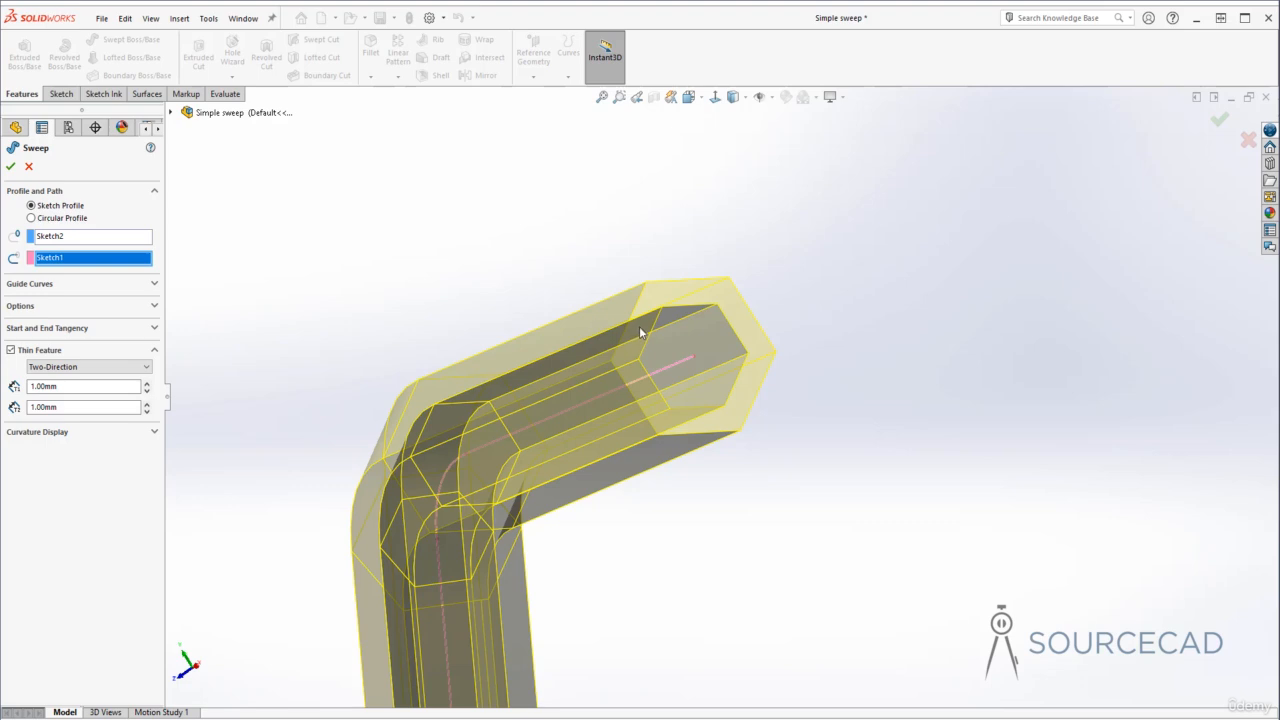
Set the first-direction wall thickness of the thin sweep to 0.5 mm
left_click(70, 386)
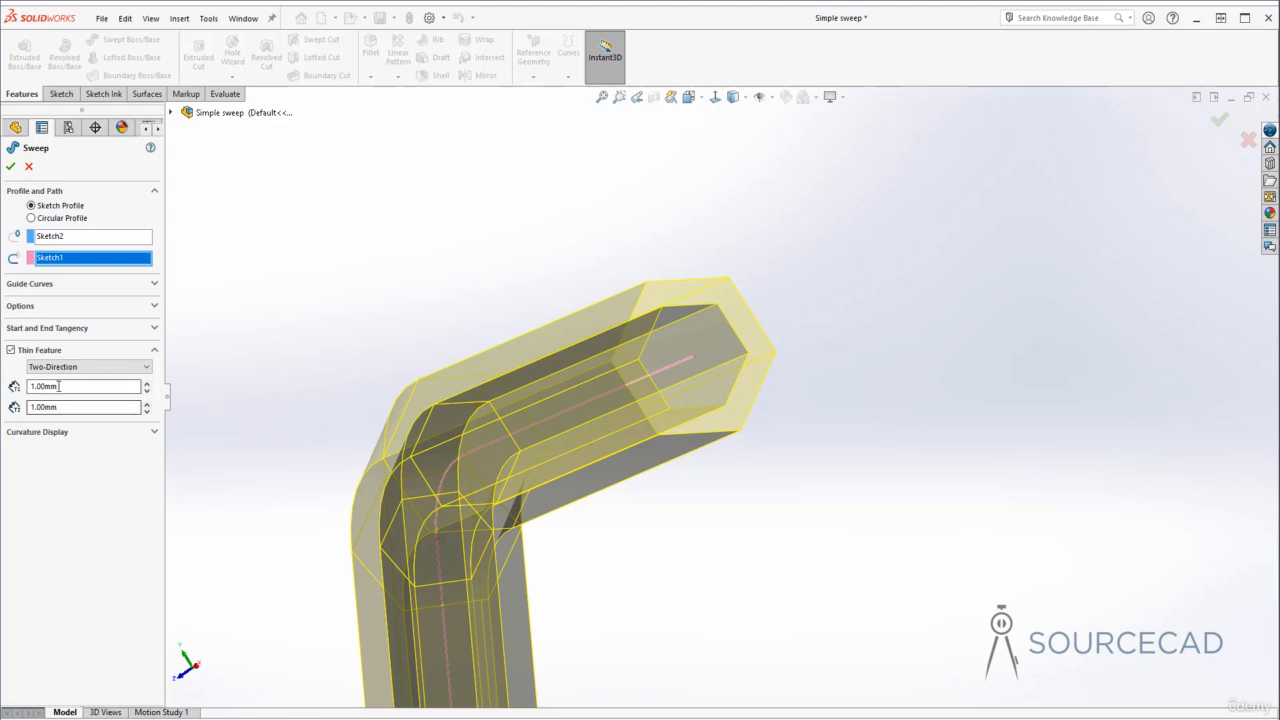
type("0.5")
key("Tab")
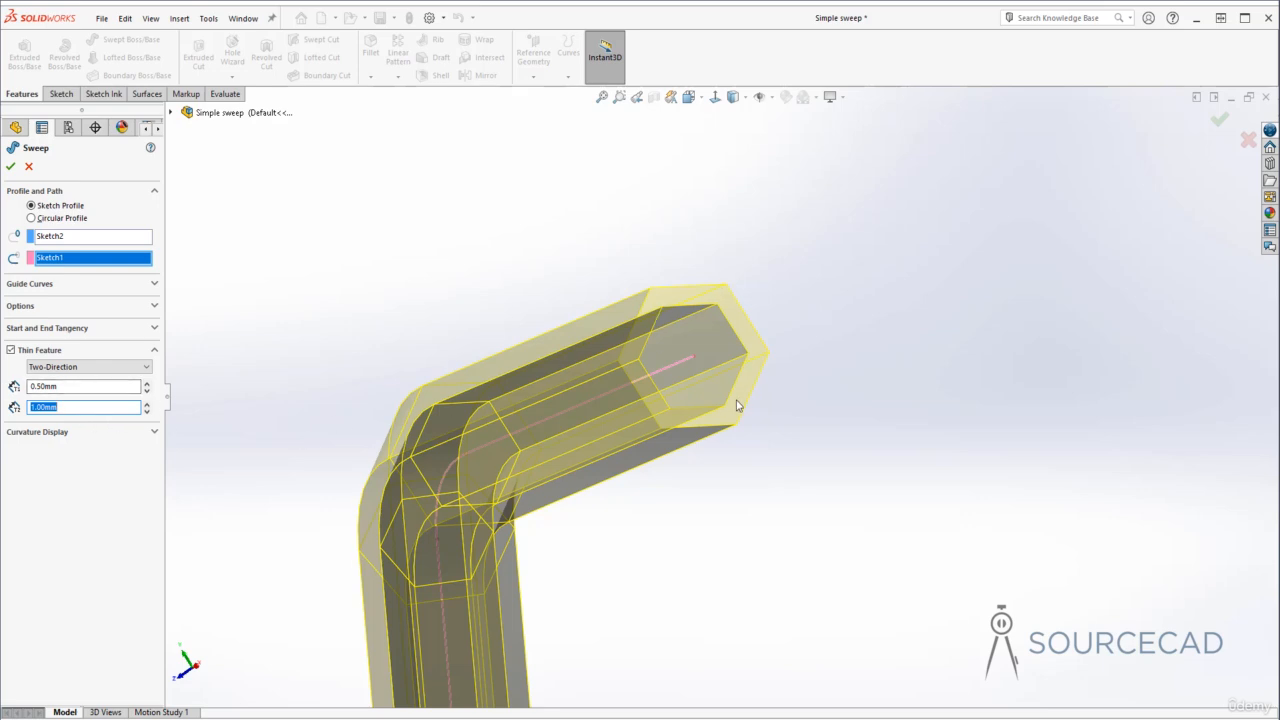
Make the thin wall One-Direction on the outer side of the hexagonal profile and accept the sweep
left_click(120, 367)
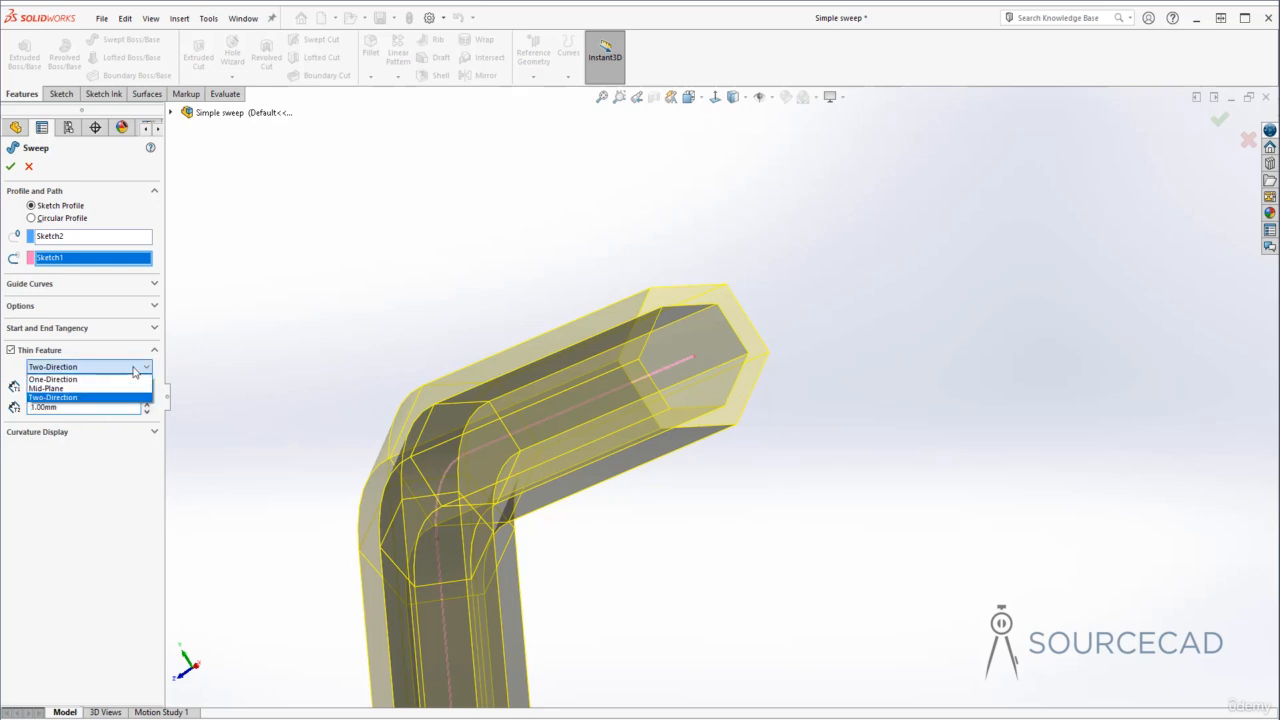
left_click(90, 378)
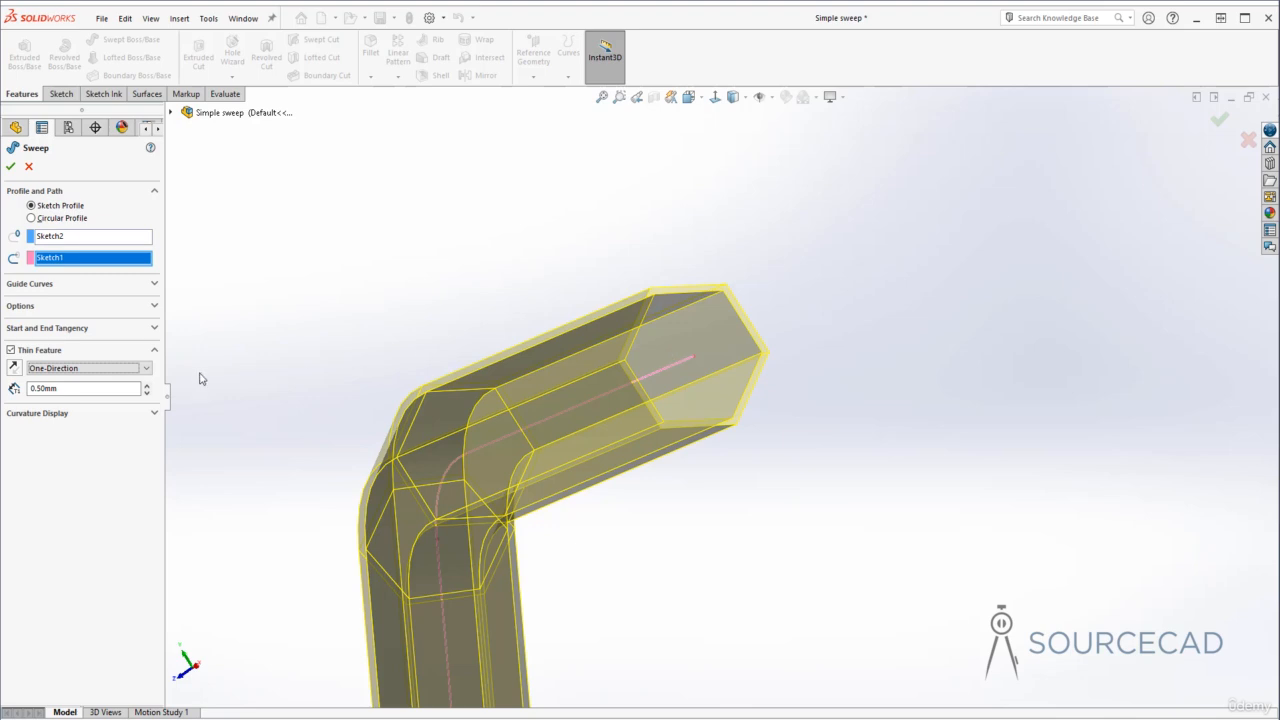
left_click(14, 369)
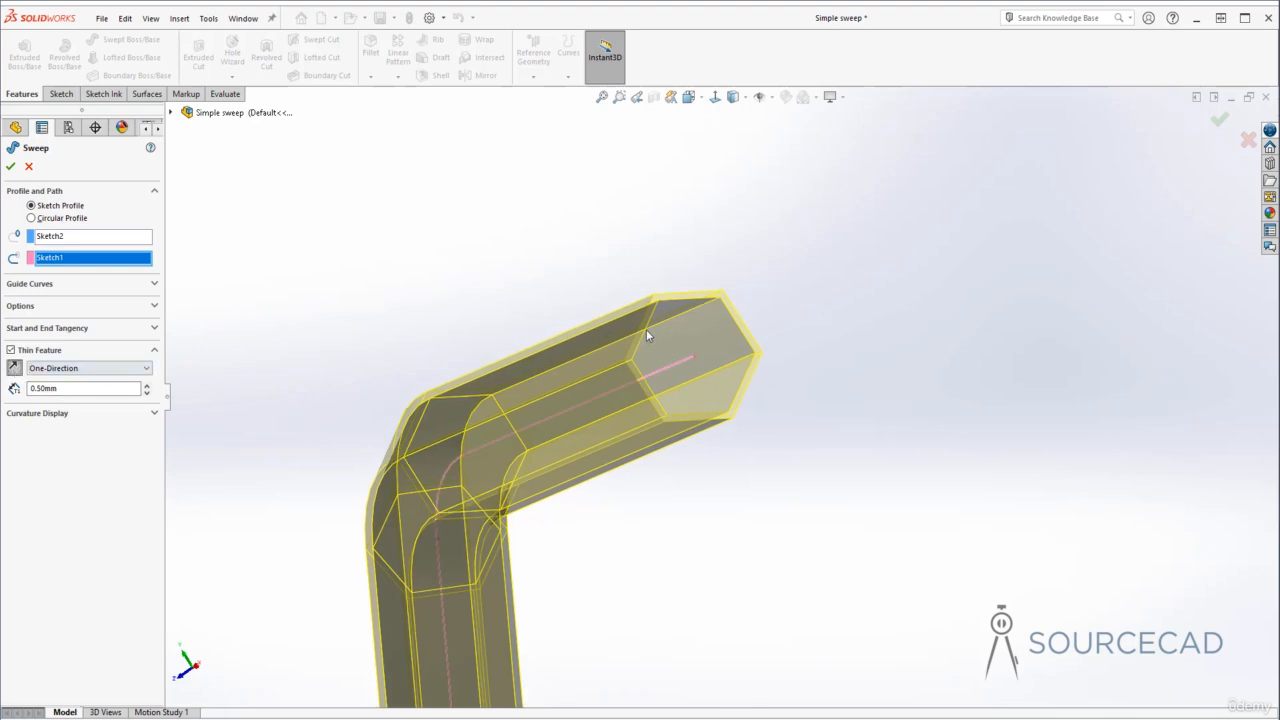
left_click(13, 372)
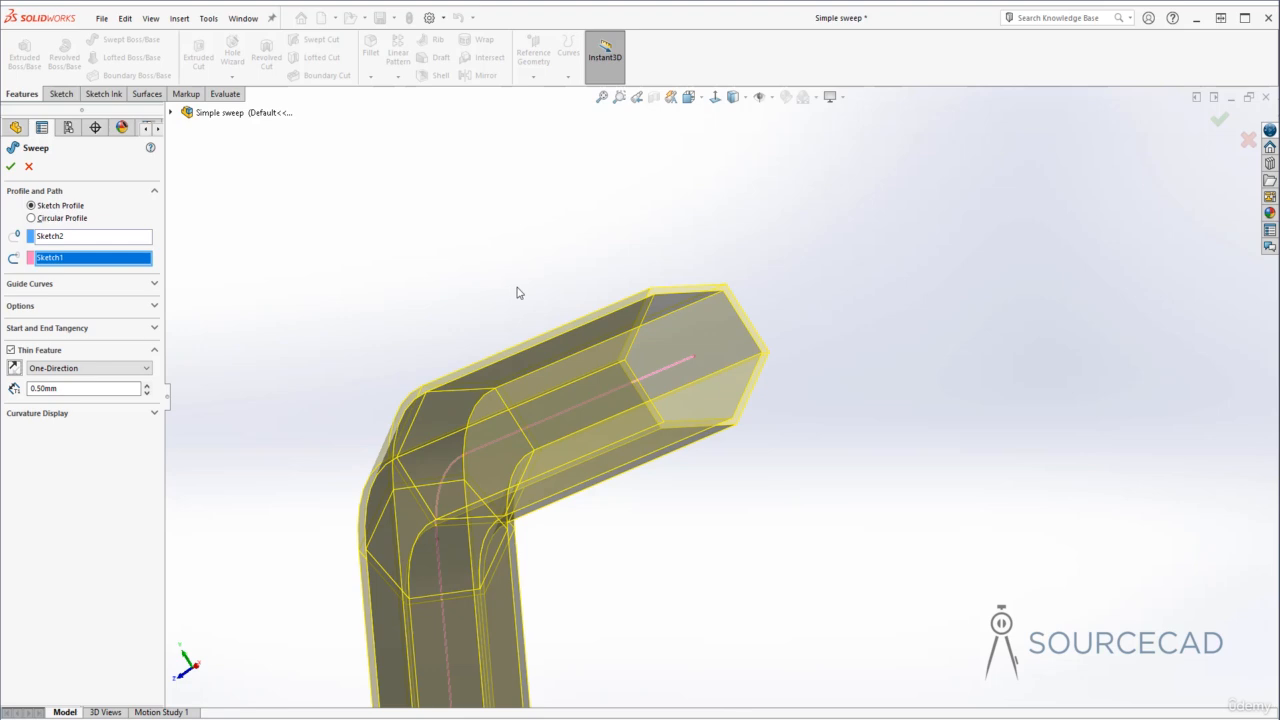
left_click(11, 166)
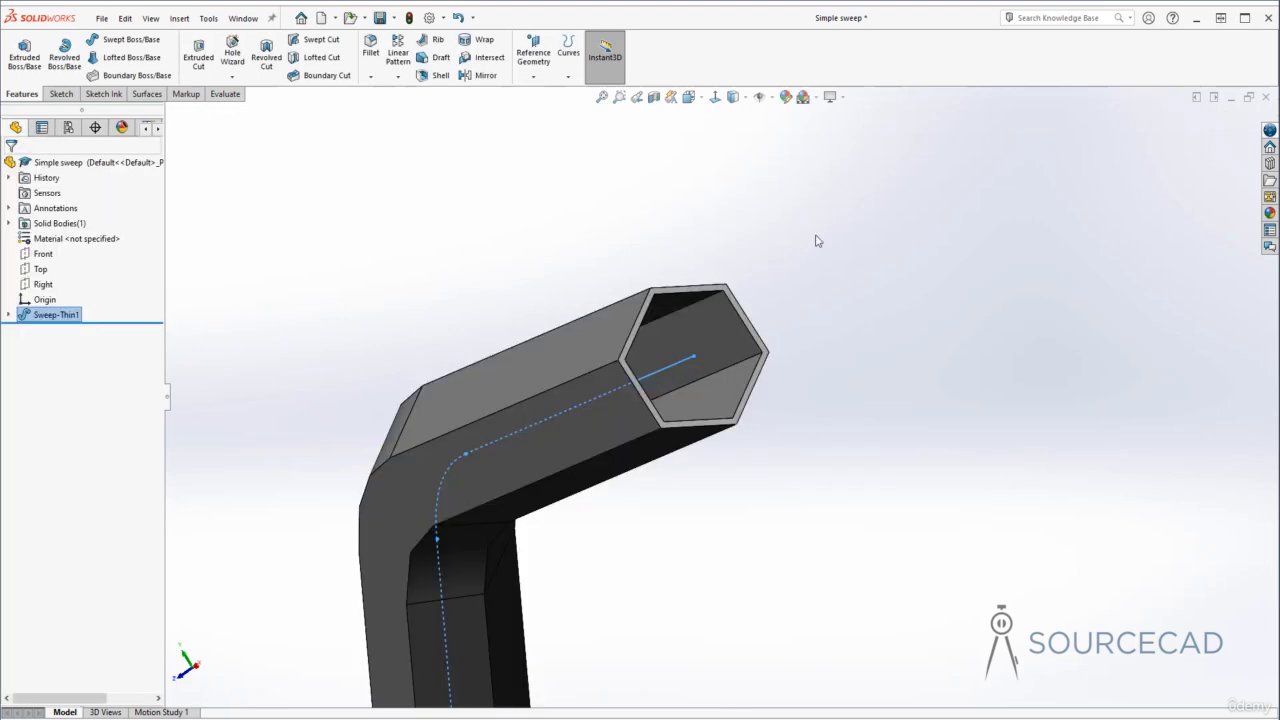
left_click(815, 241)
scroll(777, 360, "up", 5)
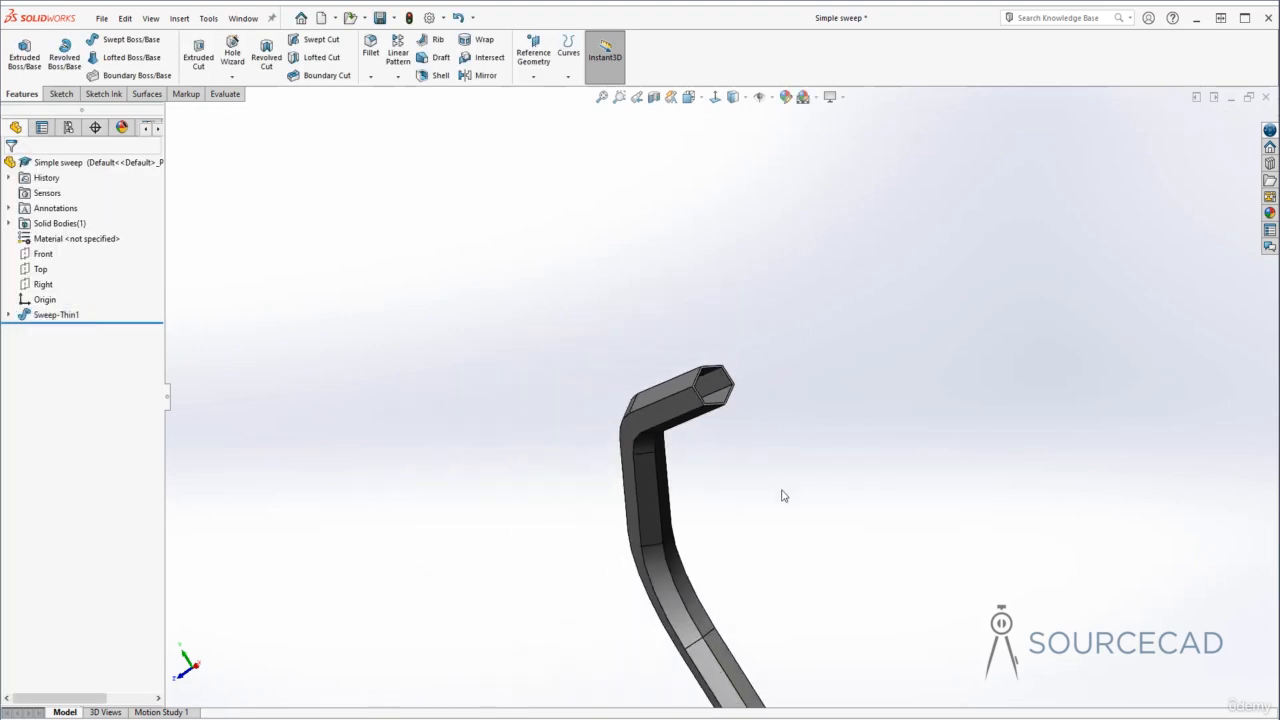
mouse_move(783, 496)
middle_mouse_down()
mouse_move(777, 391)
mouse_move(774, 446)
mouse_move(780, 434)
mouse_move(815, 540)
mouse_move(872, 522)
mouse_move(645, 286)
mouse_move(771, 349)
mouse_move(716, 385)
middle_mouse_up()
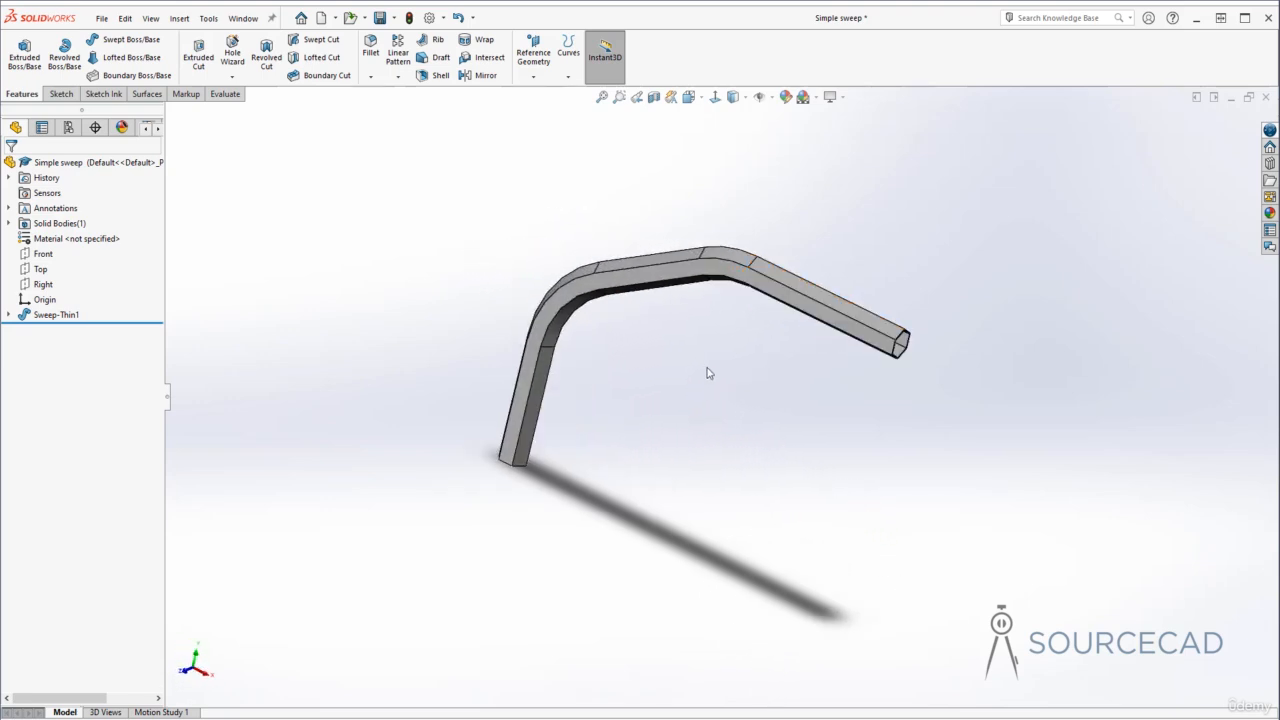
Examine the swept tube's definition and the separate faces along its straight sections and bends
left_click(62, 315)
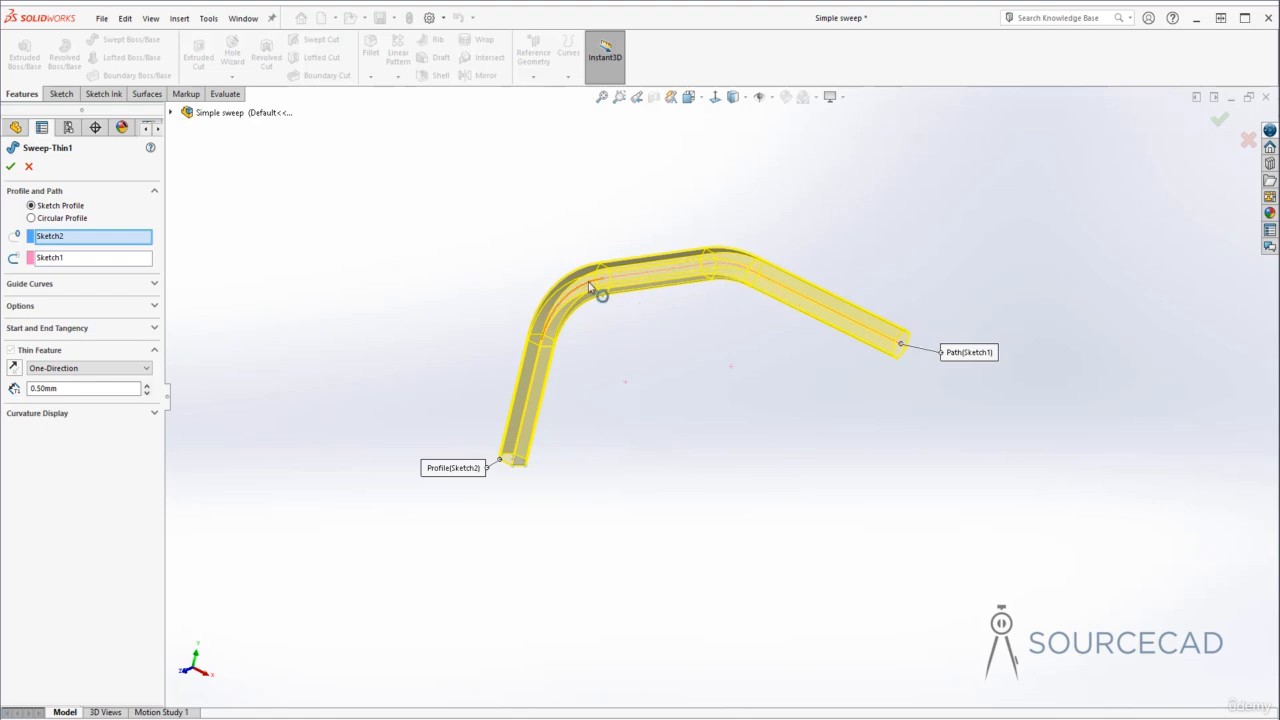
left_click(10, 166)
scroll(570, 340, "down", 2)
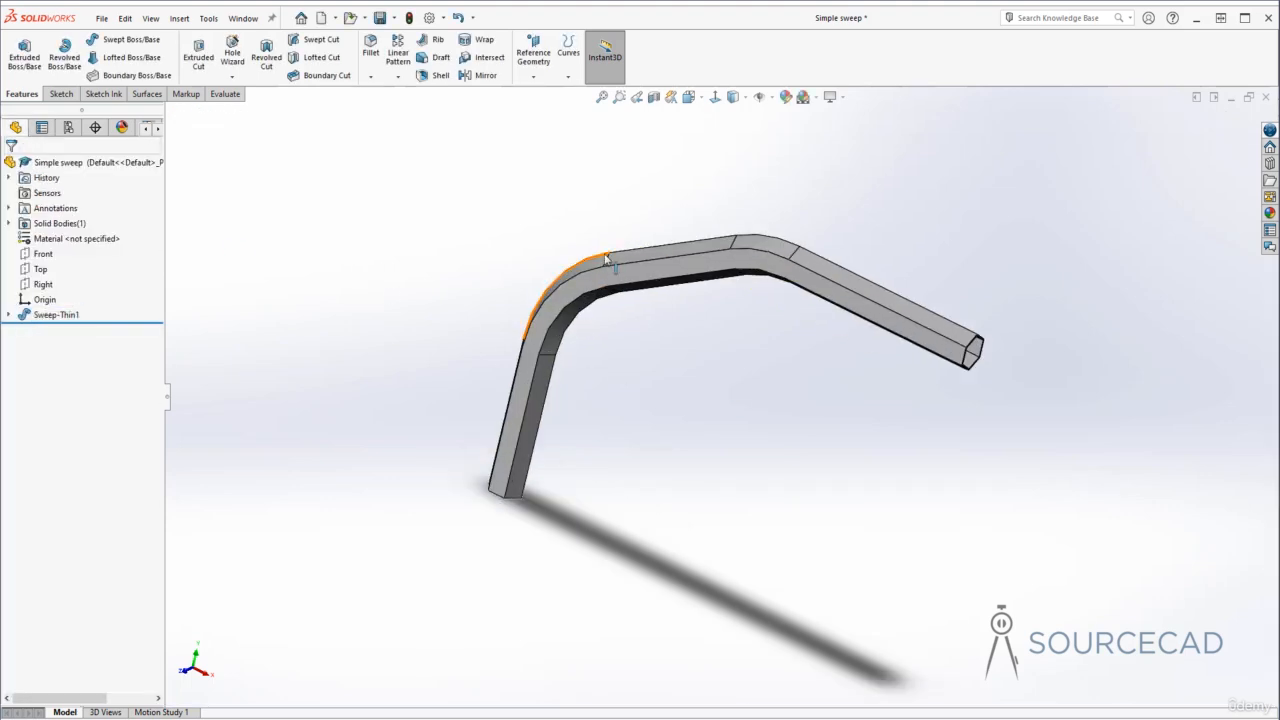
left_click(829, 267)
left_click(786, 250)
left_click(691, 251)
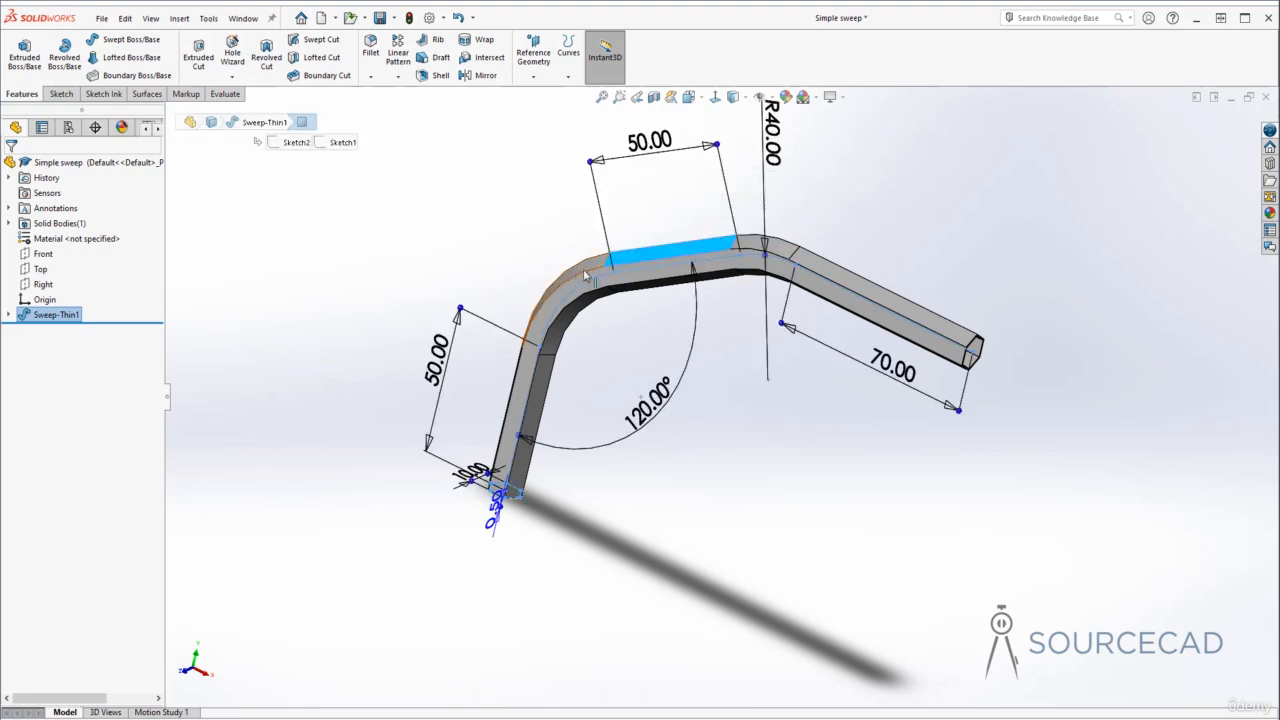
left_click(652, 346)
middle_click_drag(760, 294, 933, 322)
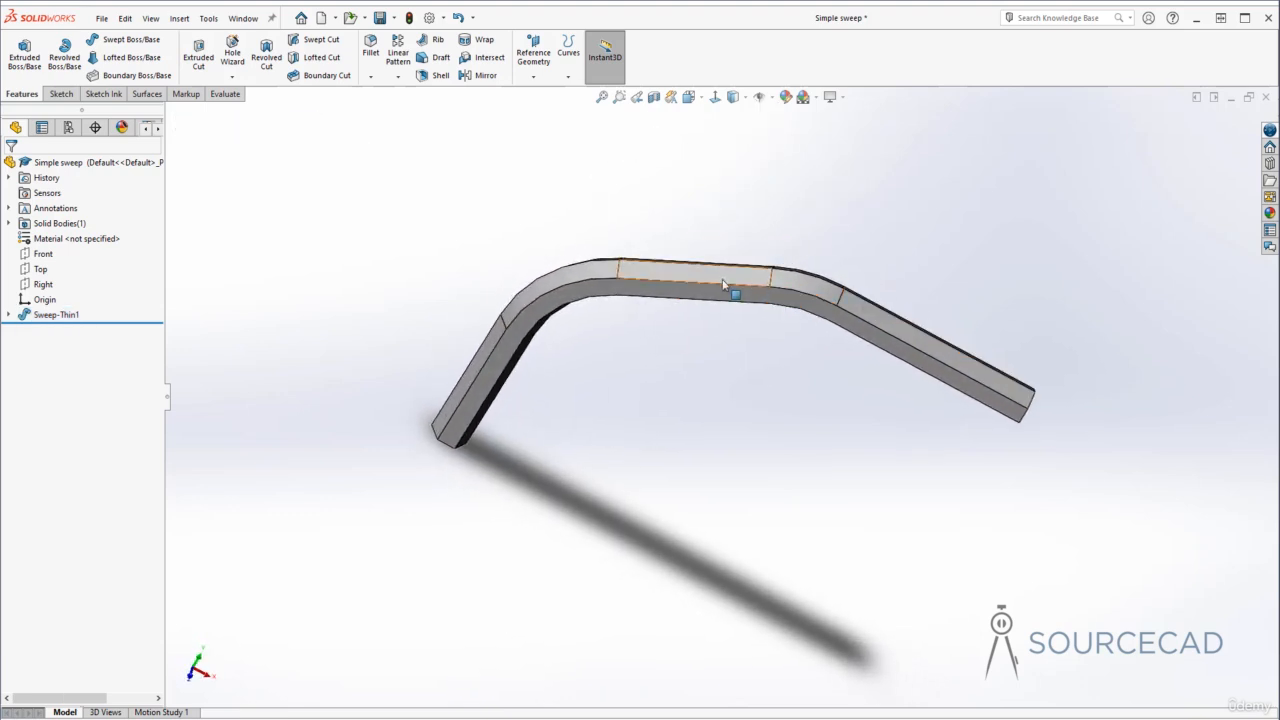
middle_click_drag(604, 420, 604, 420)
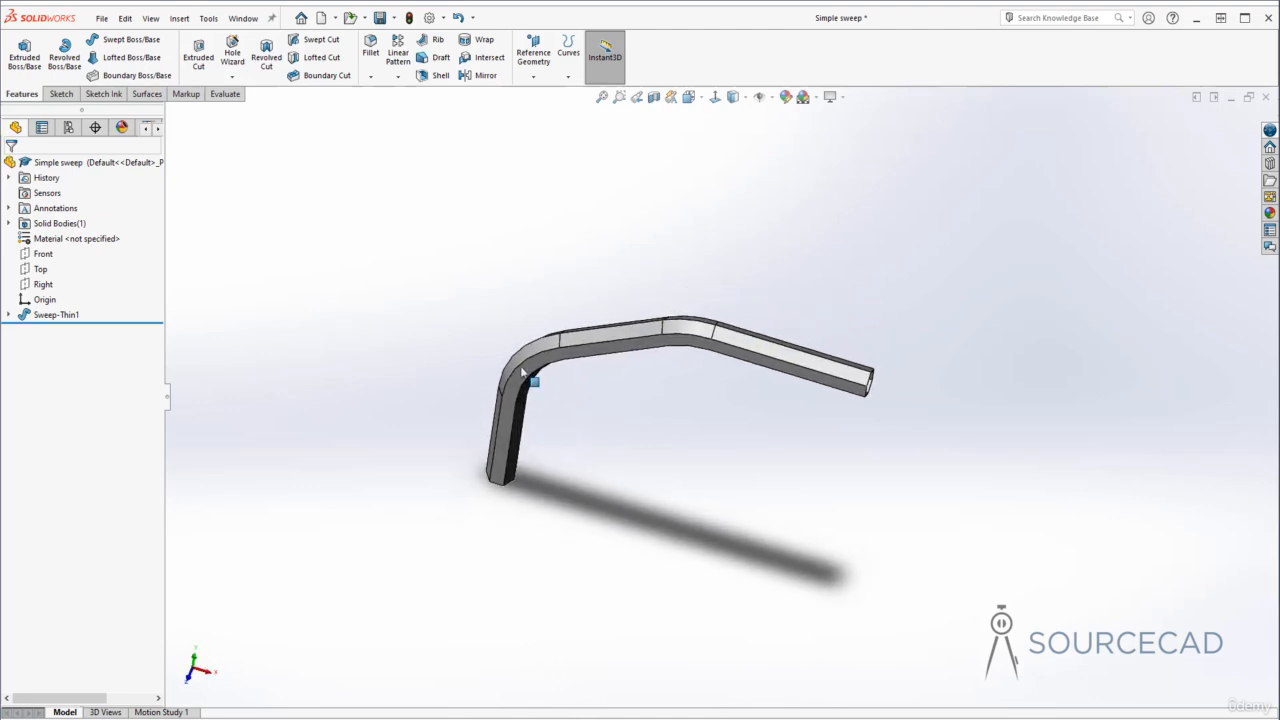
Edit the thin sweep to merge its tangent faces, then accept the change and inspect the tube
left_click(58, 315)
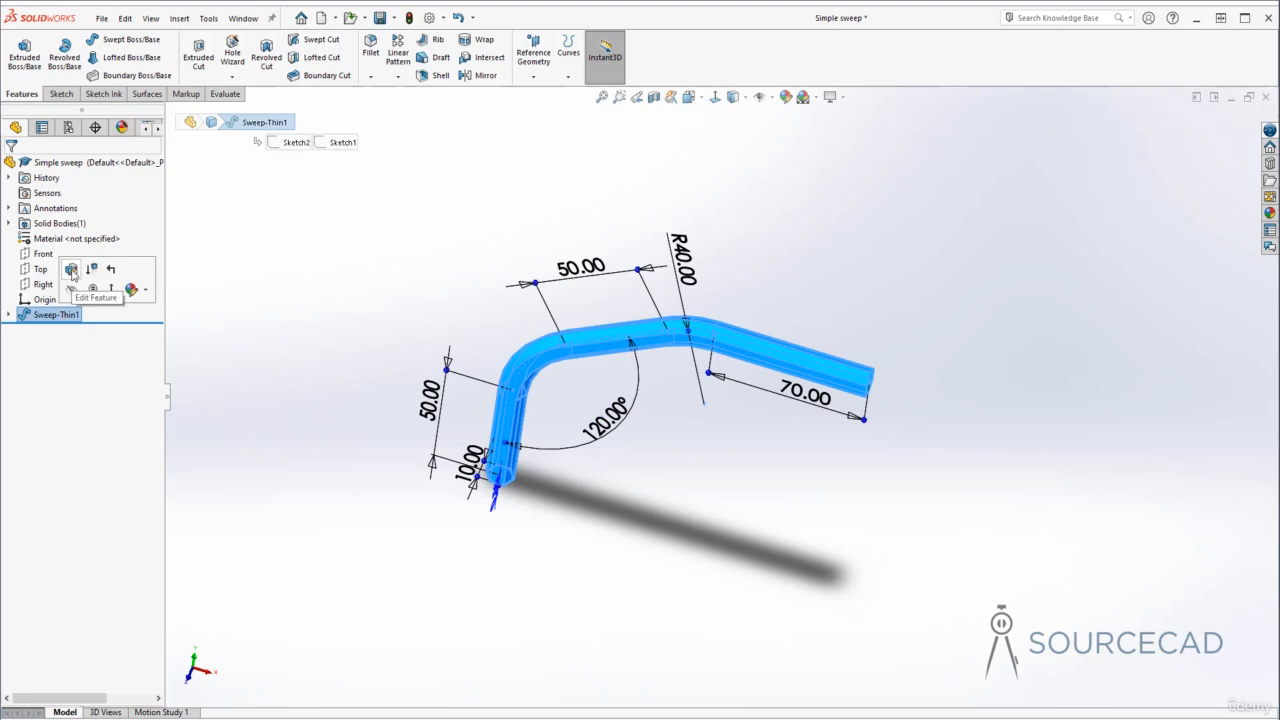
left_click(71, 269)
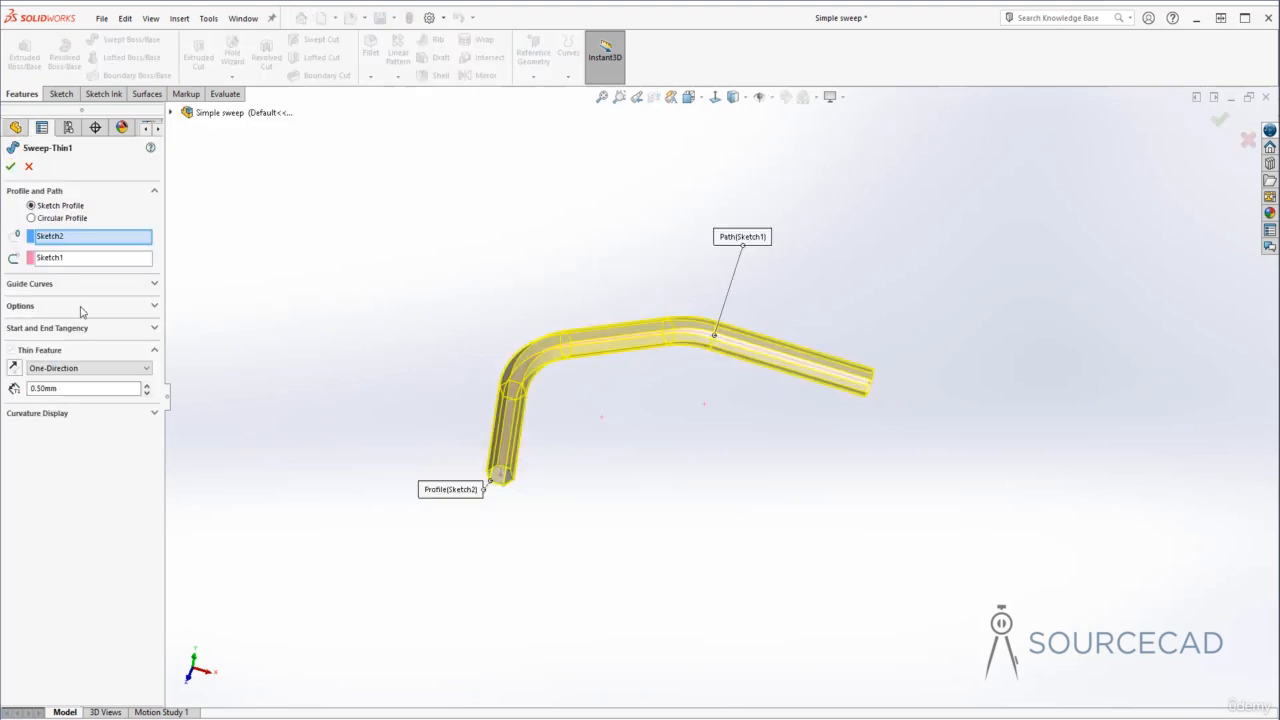
left_click(55, 310)
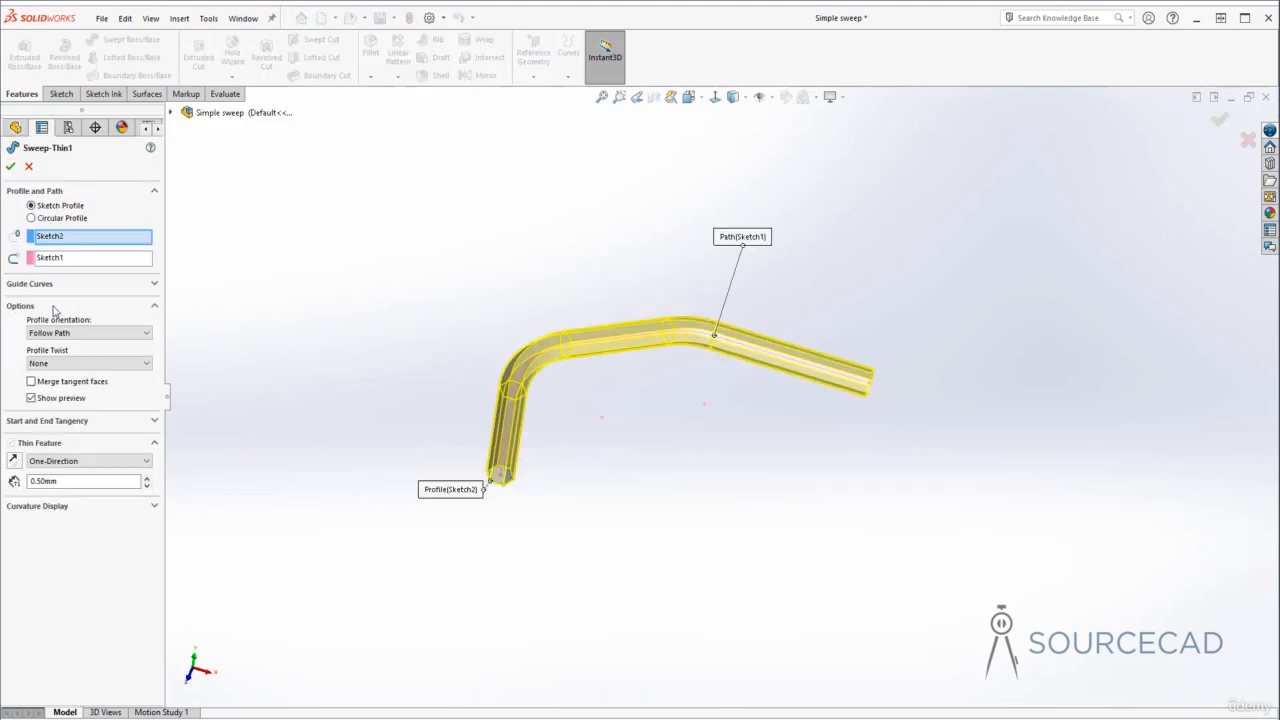
left_click(31, 382)
middle_click_drag(532, 390, 940, 368)
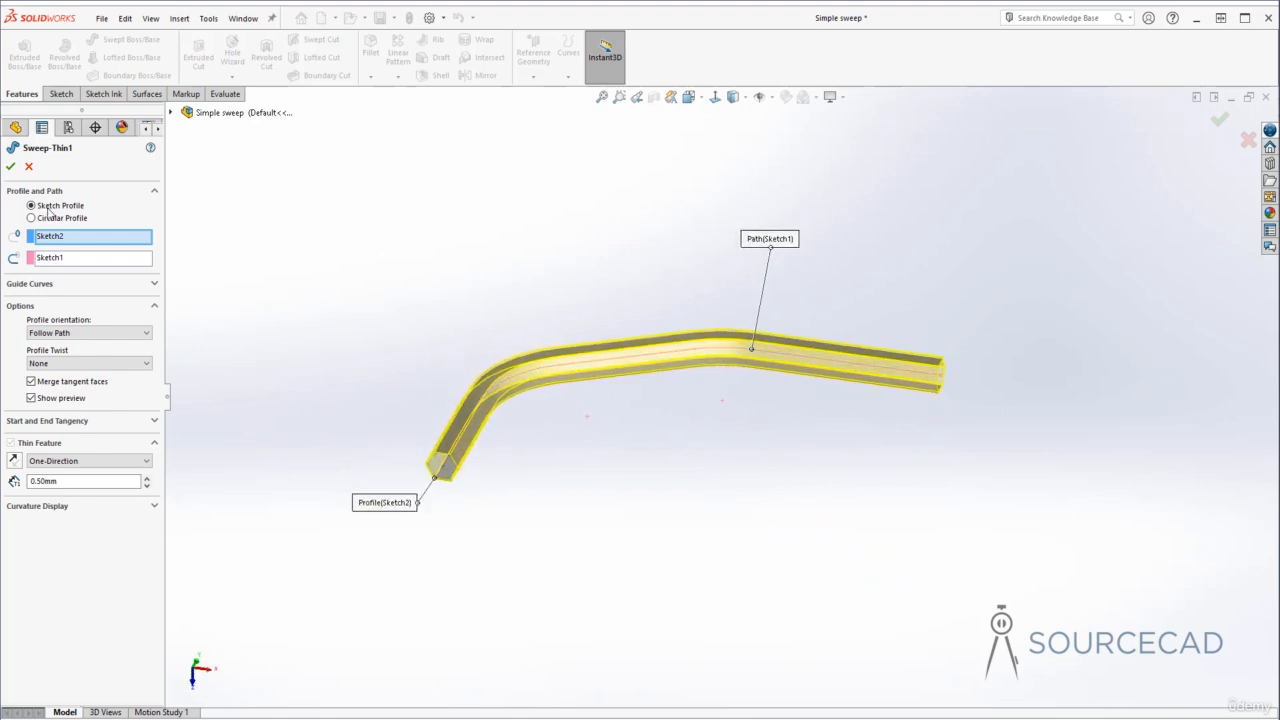
left_click(10, 166)
middle_click_drag(681, 418, 648, 424)
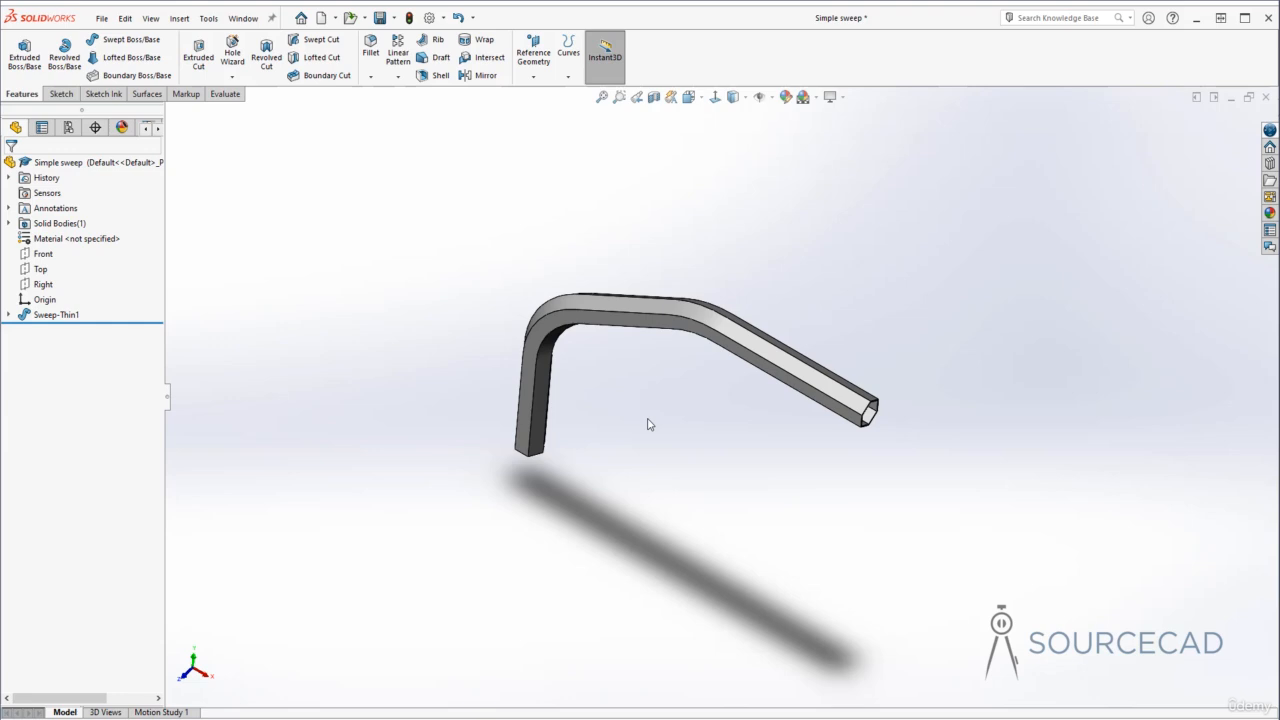
scroll(648, 424, "up", 3)
middle_click_drag(660, 417, 723, 354)
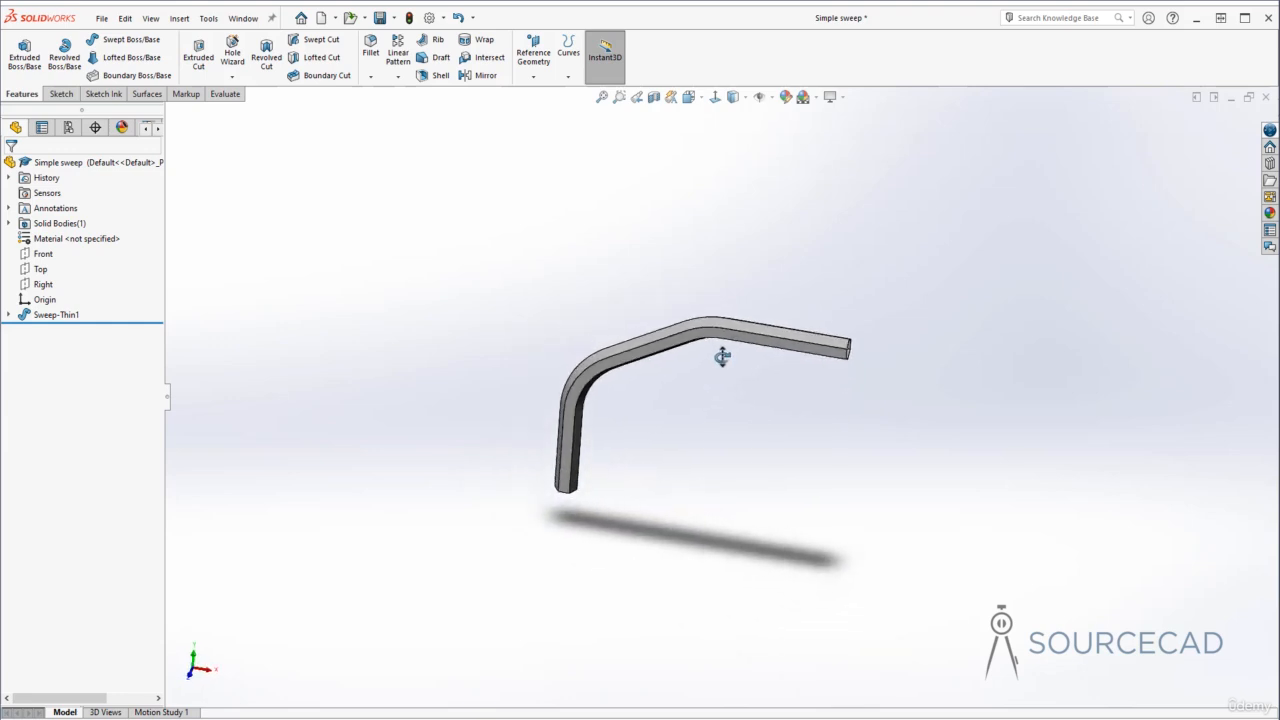
Sketch a four-point arched spline on the Front plane beside the hexagonal tube and exit the sketch
left_click(61, 93)
left_click(19, 50)
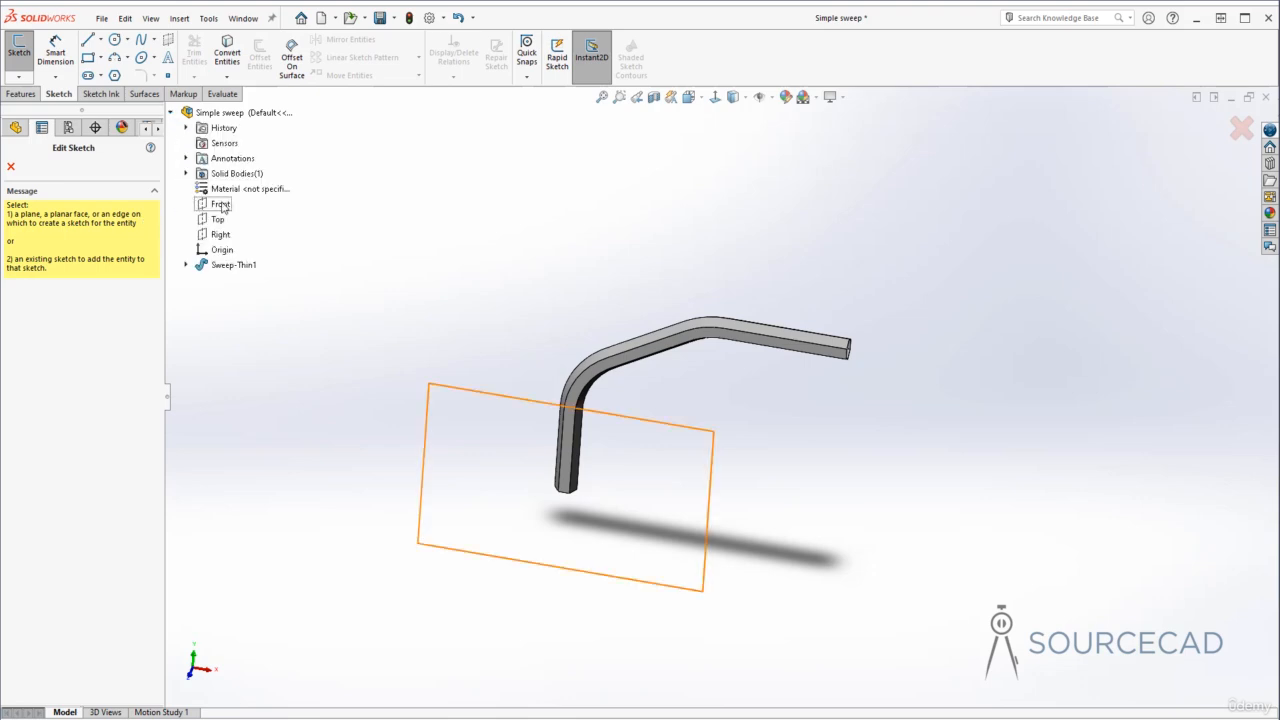
left_click(222, 204)
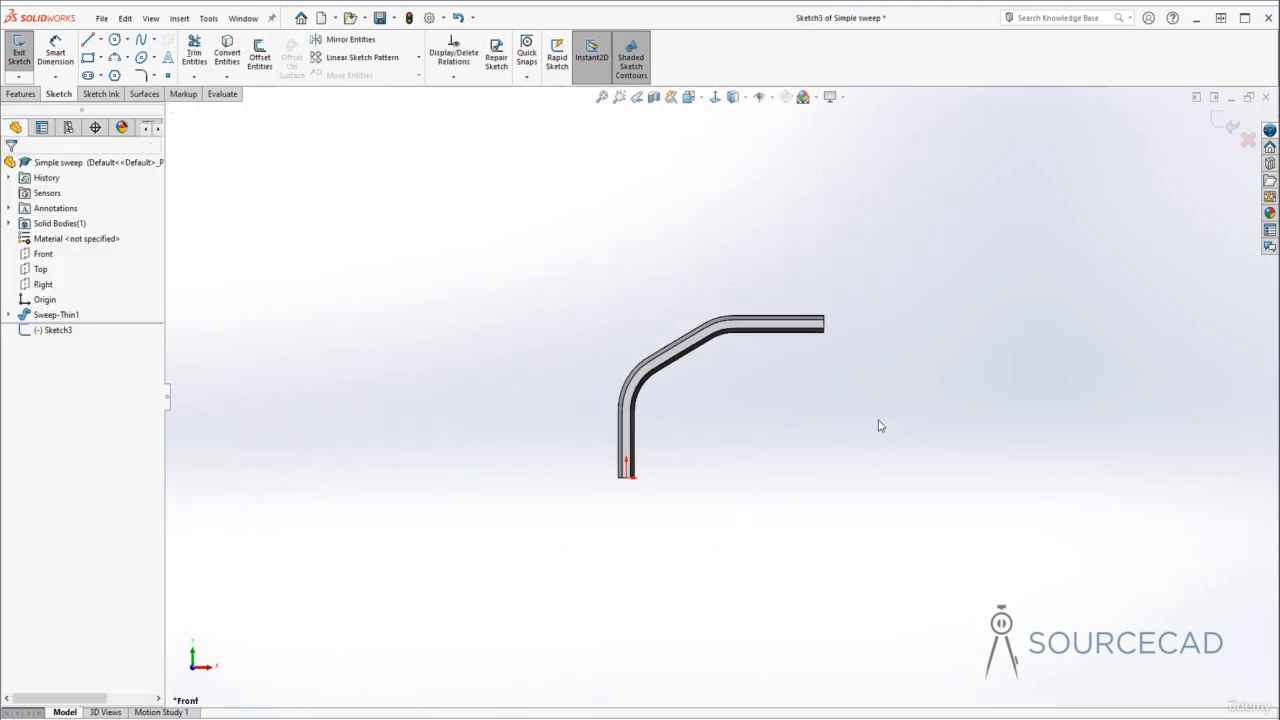
middle_click_drag(889, 398, 631, 400, "ctrl")
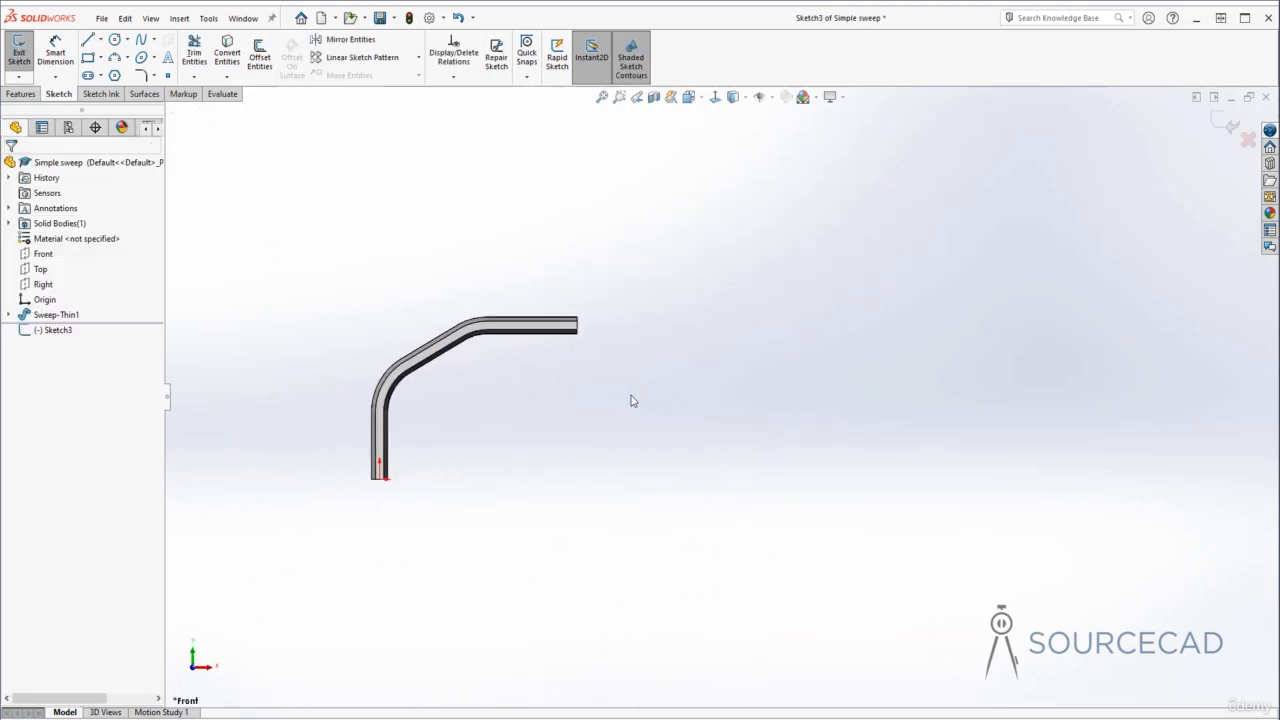
left_click(142, 40)
left_click(694, 485)
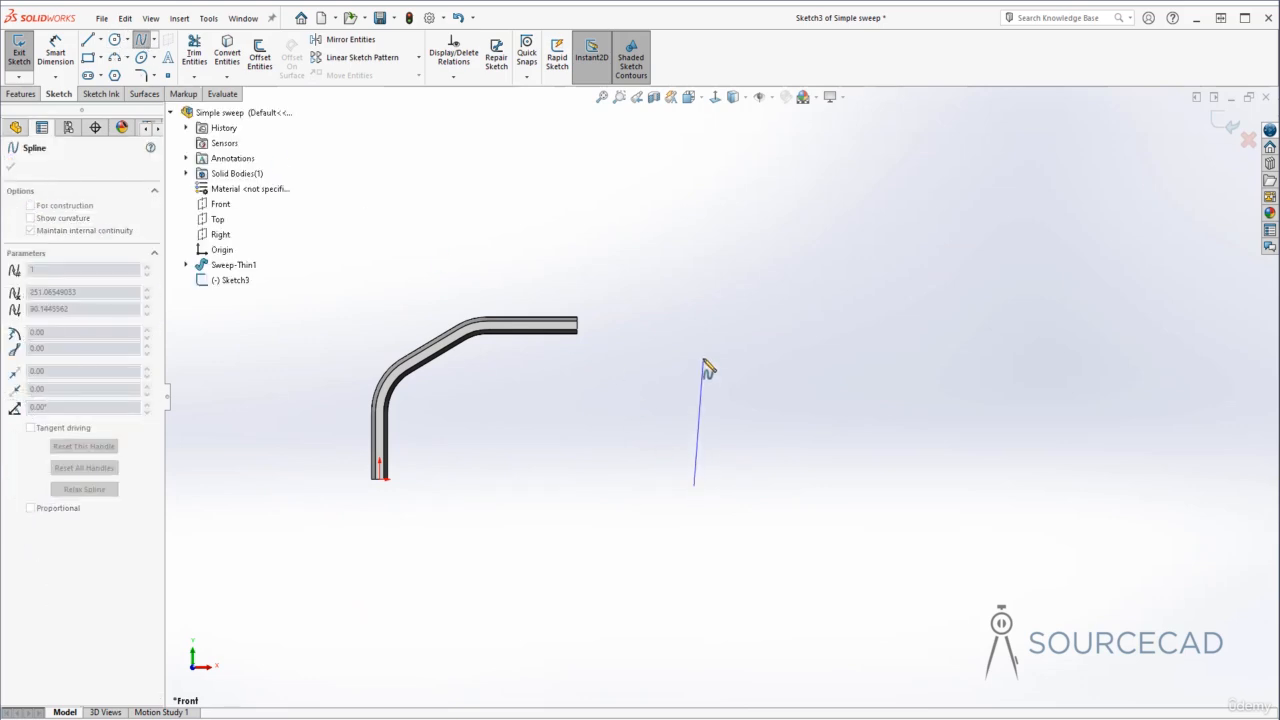
left_click(703, 357)
left_click(807, 297)
double_click(961, 365)
key("Escape")
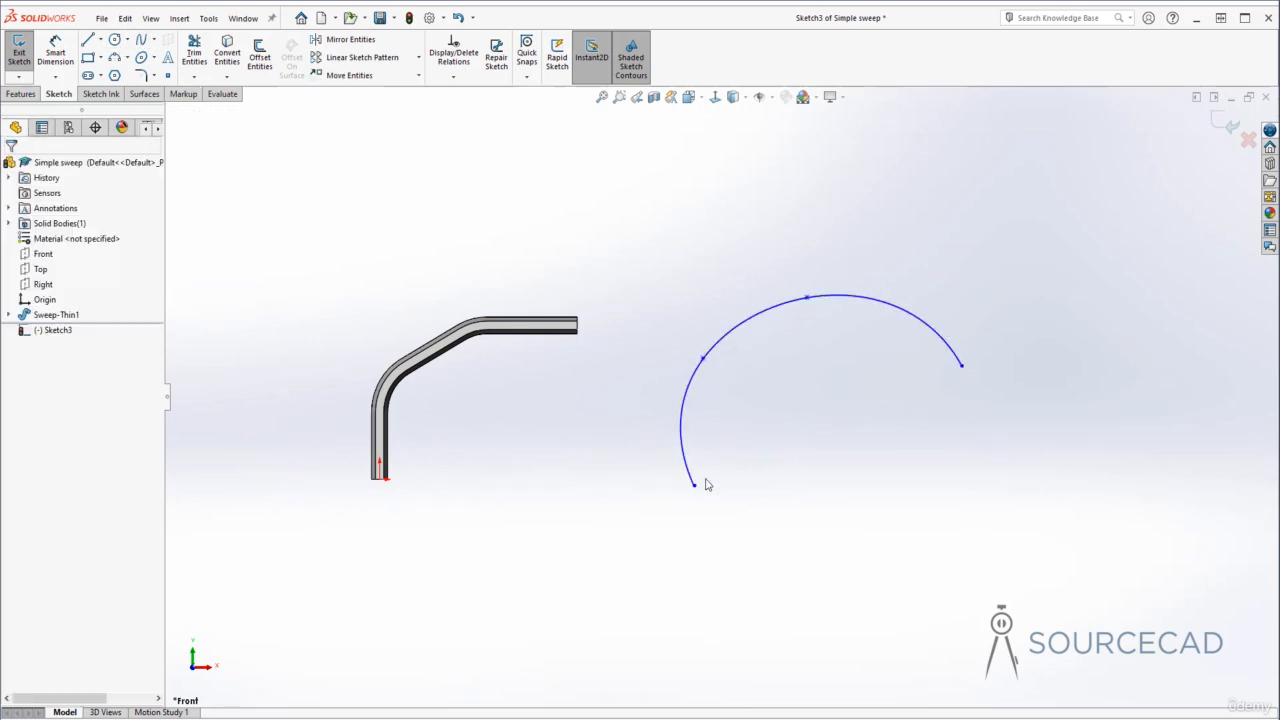
left_click(1230, 126)
left_click(848, 240)
middle_click_drag(839, 257, 687, 508)
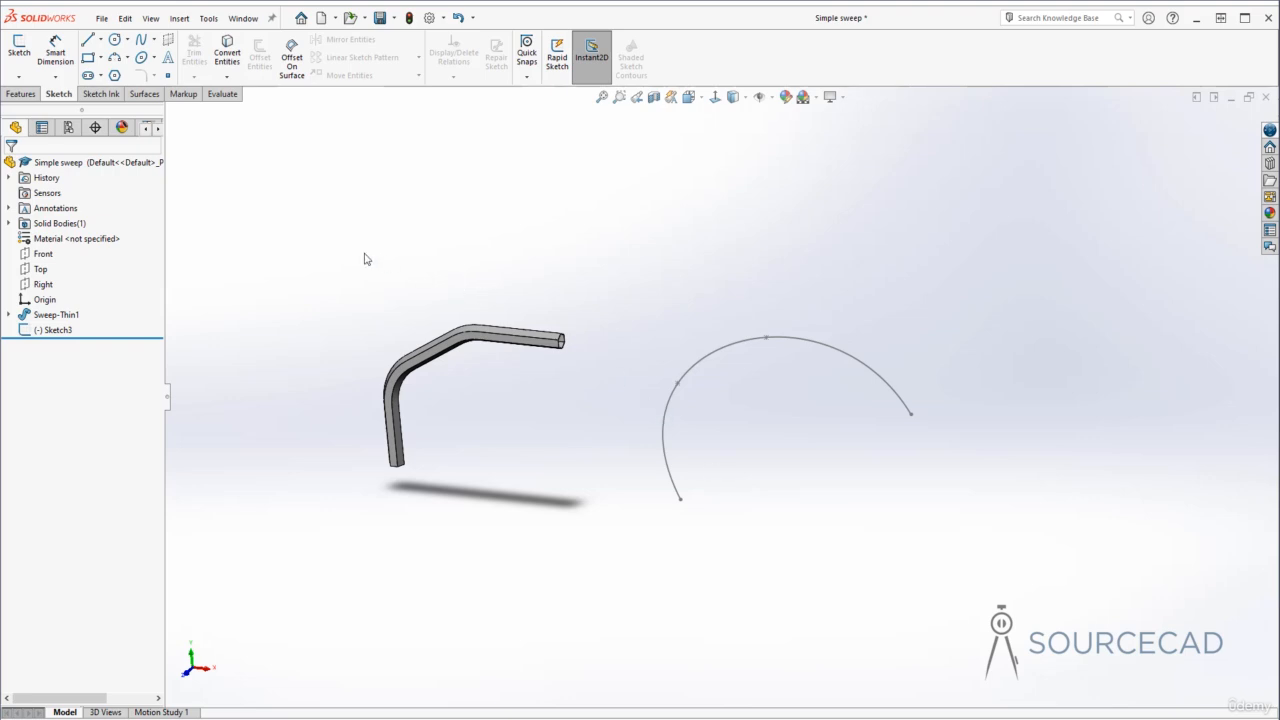
Set up a Swept Boss/Base with a 20 mm circular profile along the arched spline
left_click(21, 93)
left_click(123, 42)
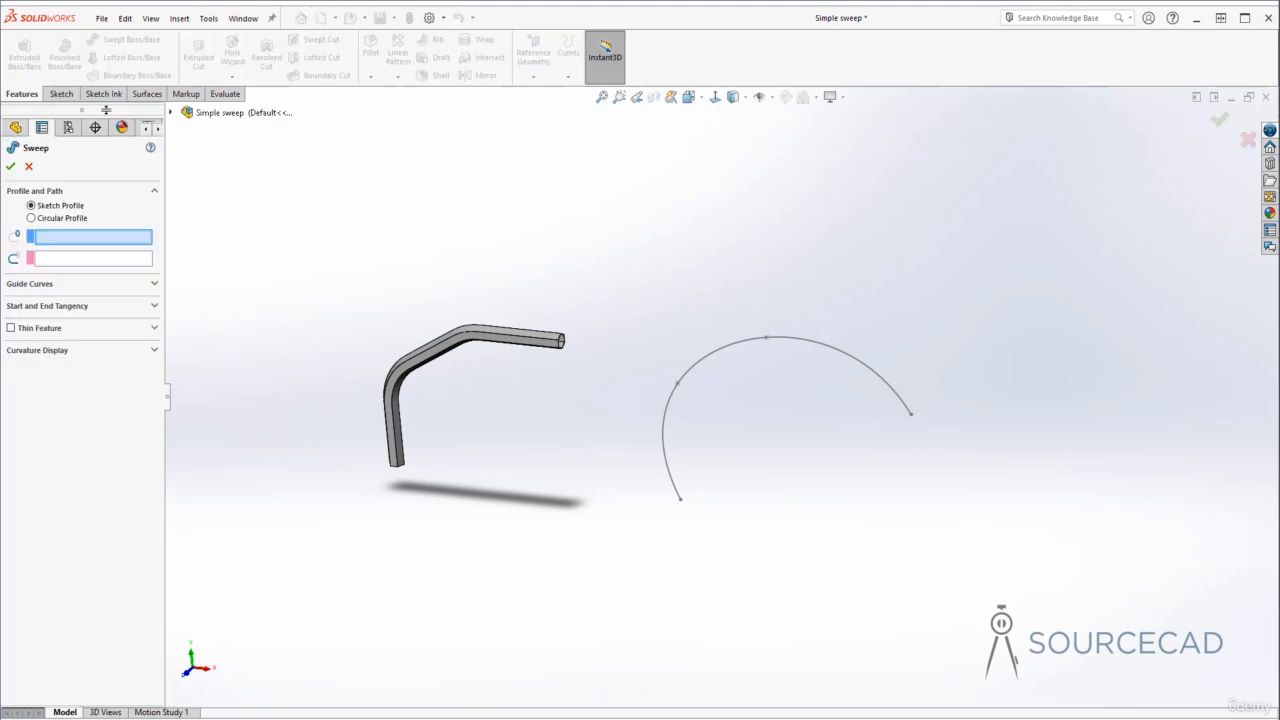
left_click(32, 218)
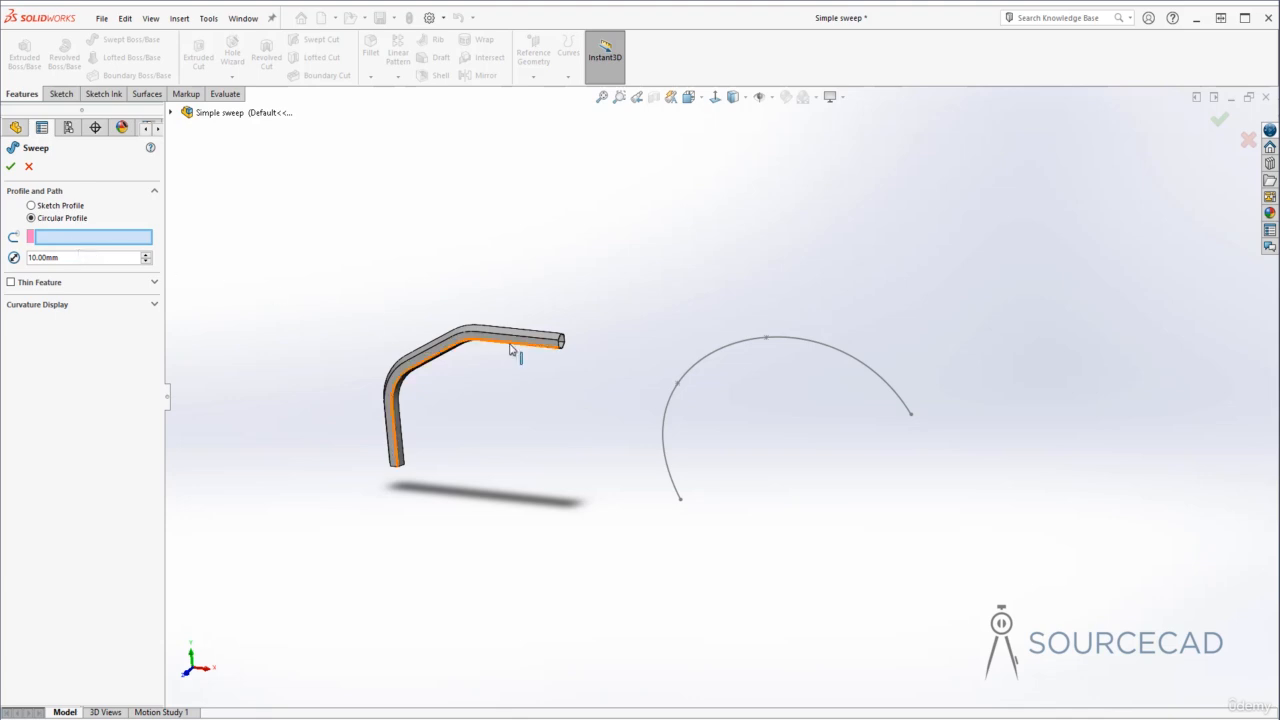
left_click(692, 371)
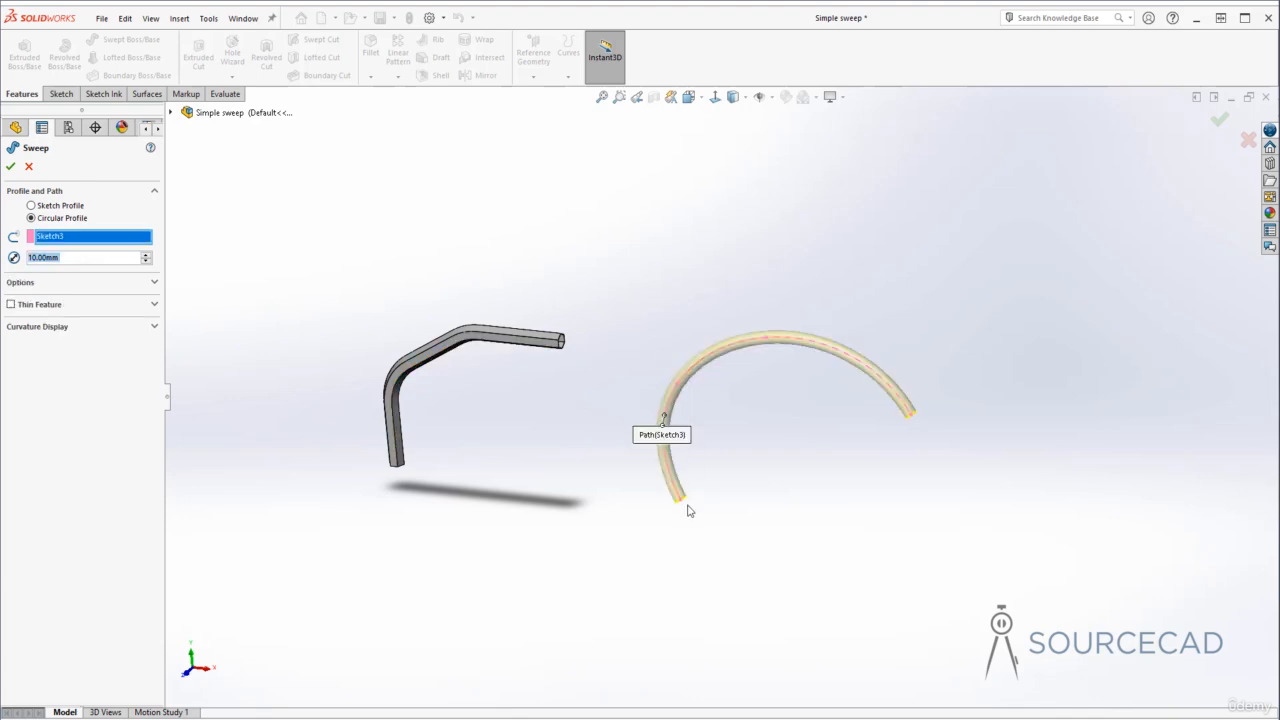
mouse_move(894, 434)
middle_mouse_down()
mouse_move(786, 480)
mouse_move(523, 446)
mouse_move(627, 392)
middle_mouse_up()
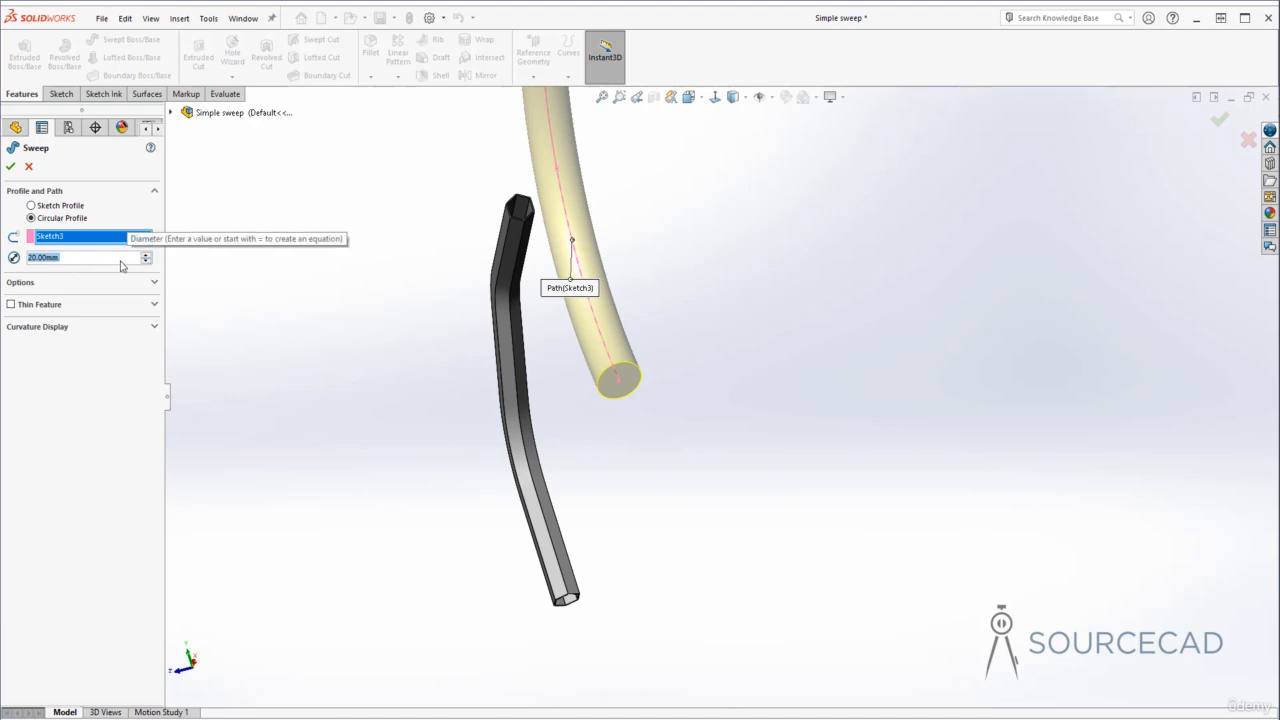
Try the thin feature option on the circular sweep, turn it off, and accept the sweep as a solid
left_click(11, 306)
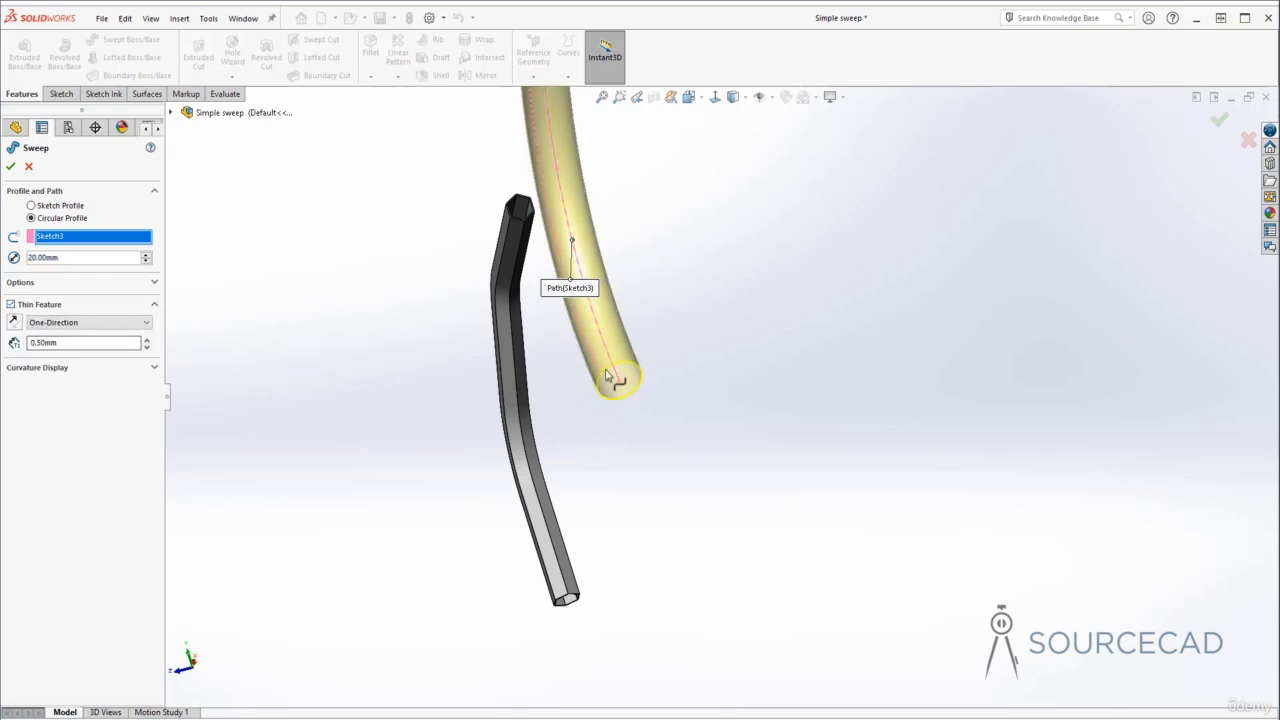
left_click_drag(62, 343, 12, 344)
left_click(11, 305)
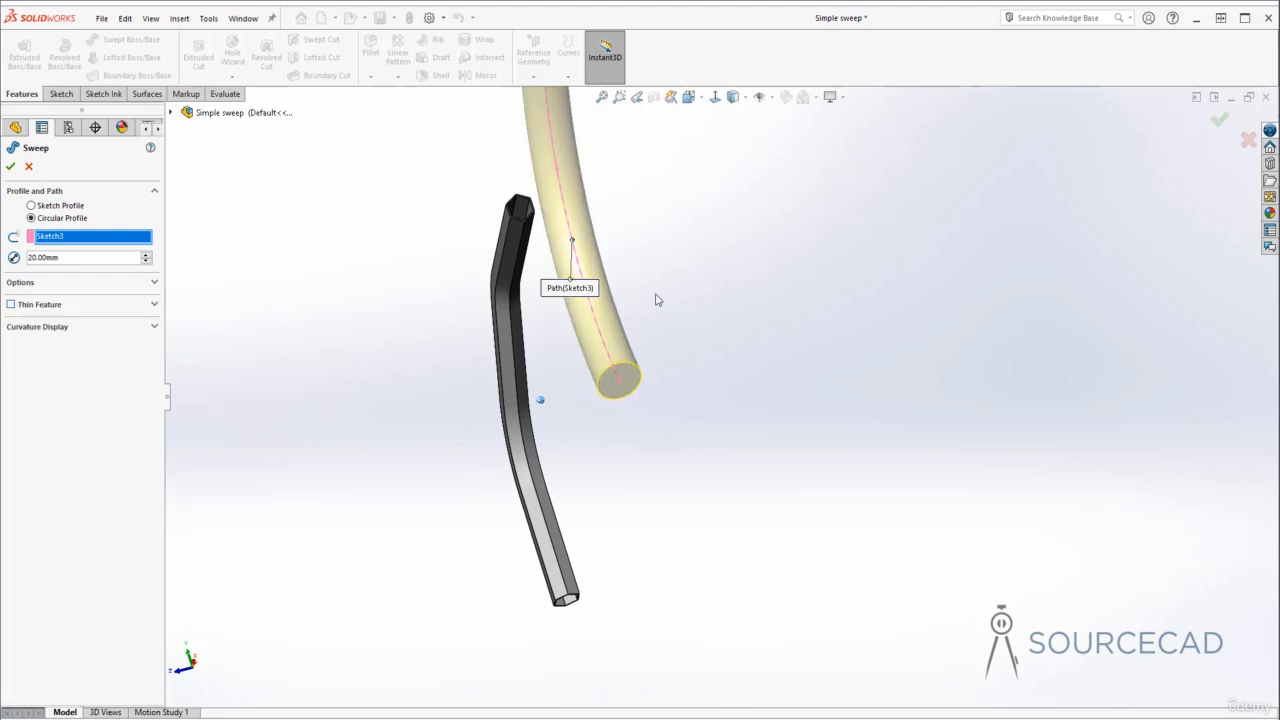
middle_click_drag(656, 297, 702, 457)
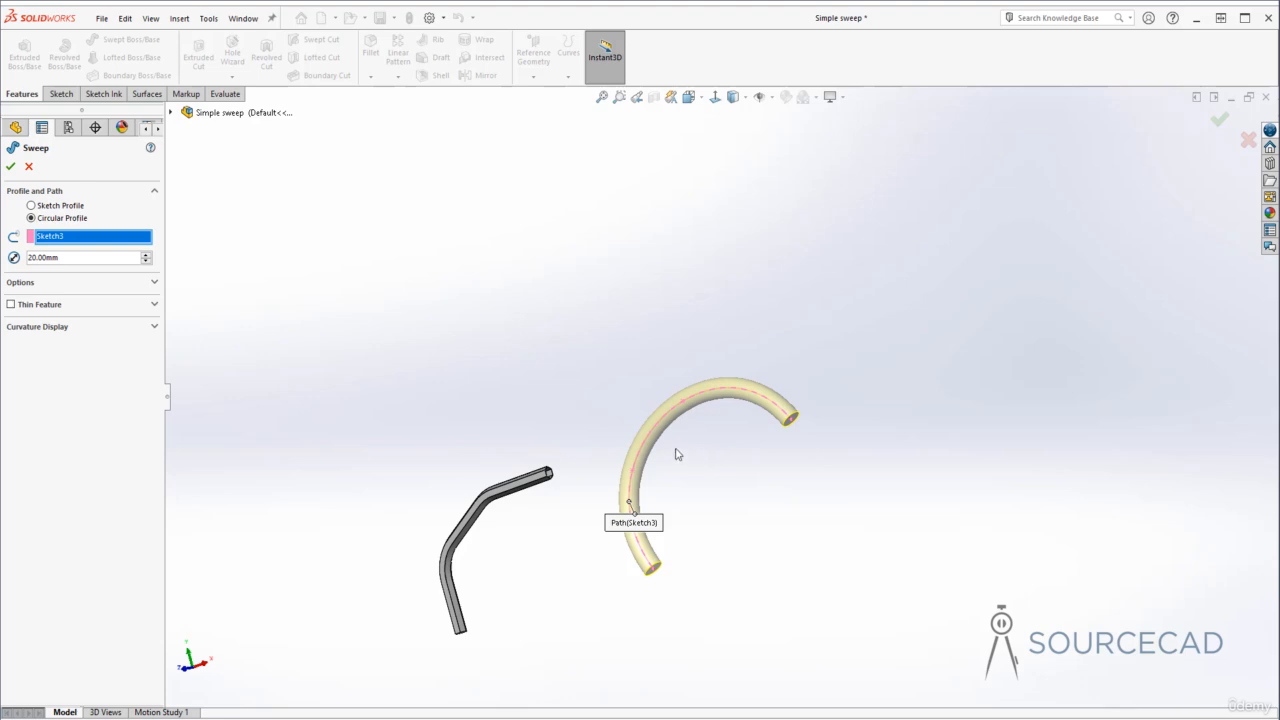
left_click(10, 166)
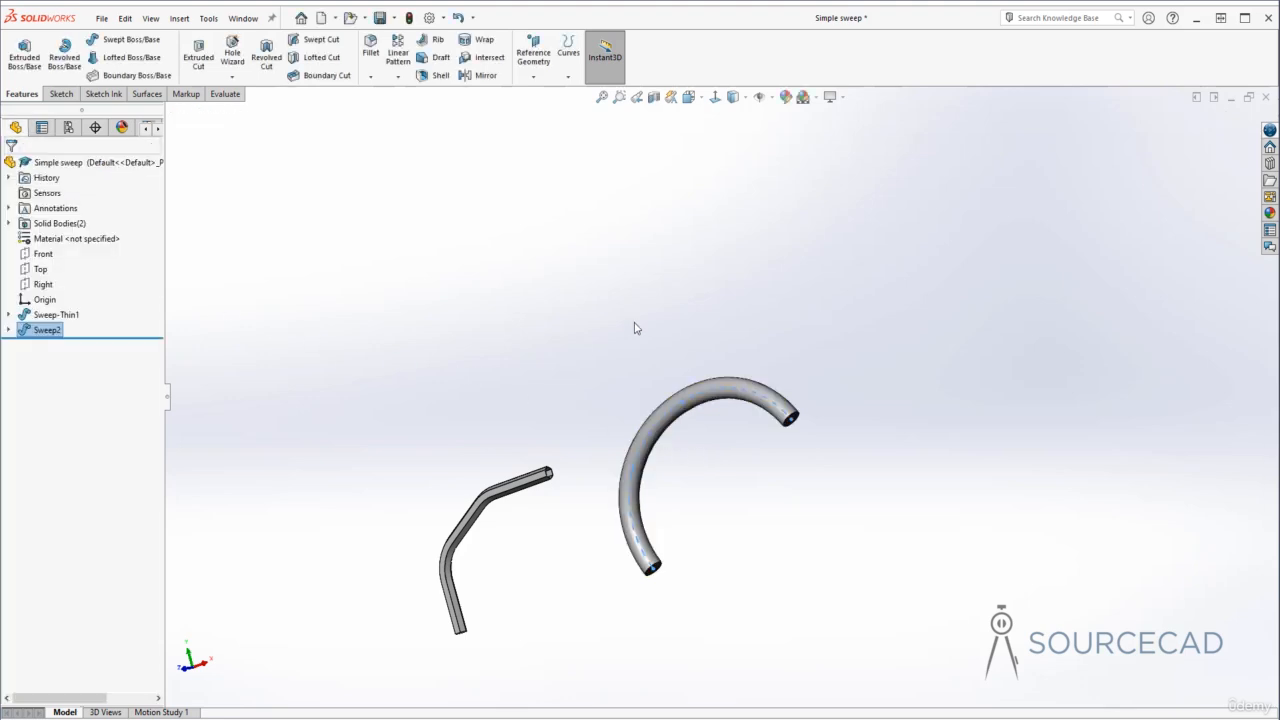
Inspect the circular sweep and reopen its definition to review the profile and path settings
mouse_move(729, 551)
middle_mouse_down()
mouse_move(740, 500)
mouse_move(660, 417)
middle_mouse_up()
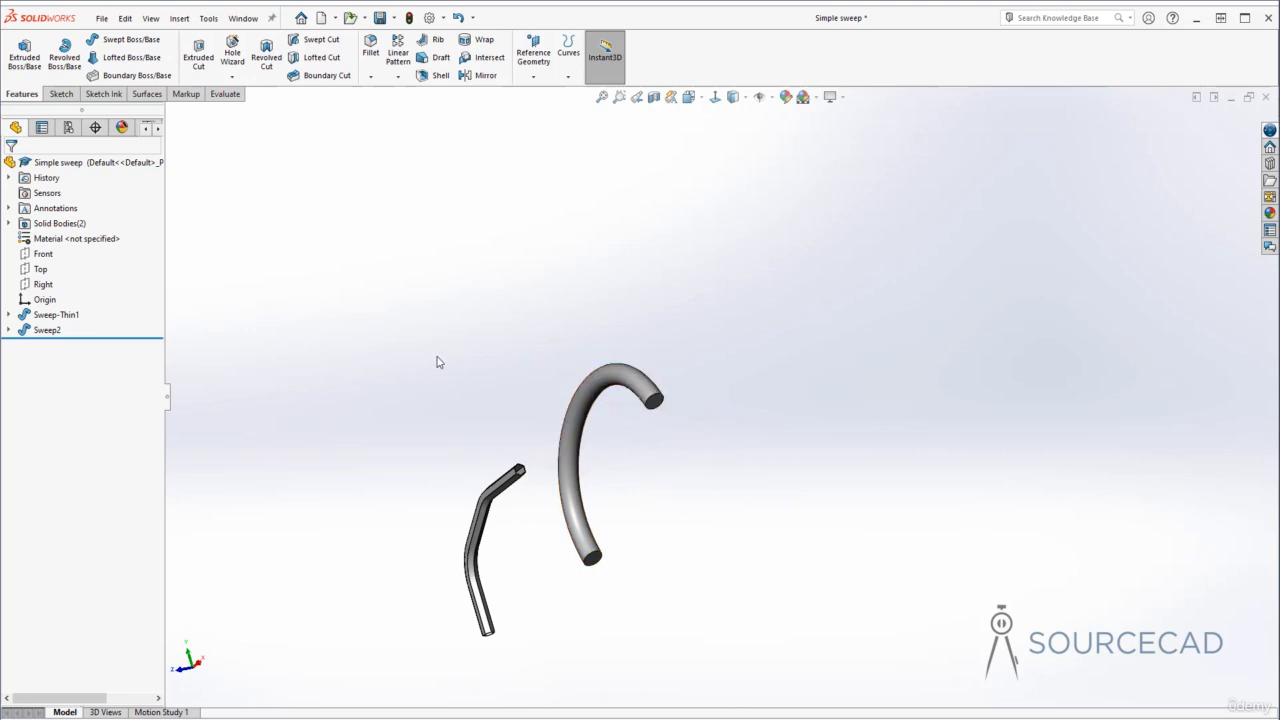
left_click(49, 331)
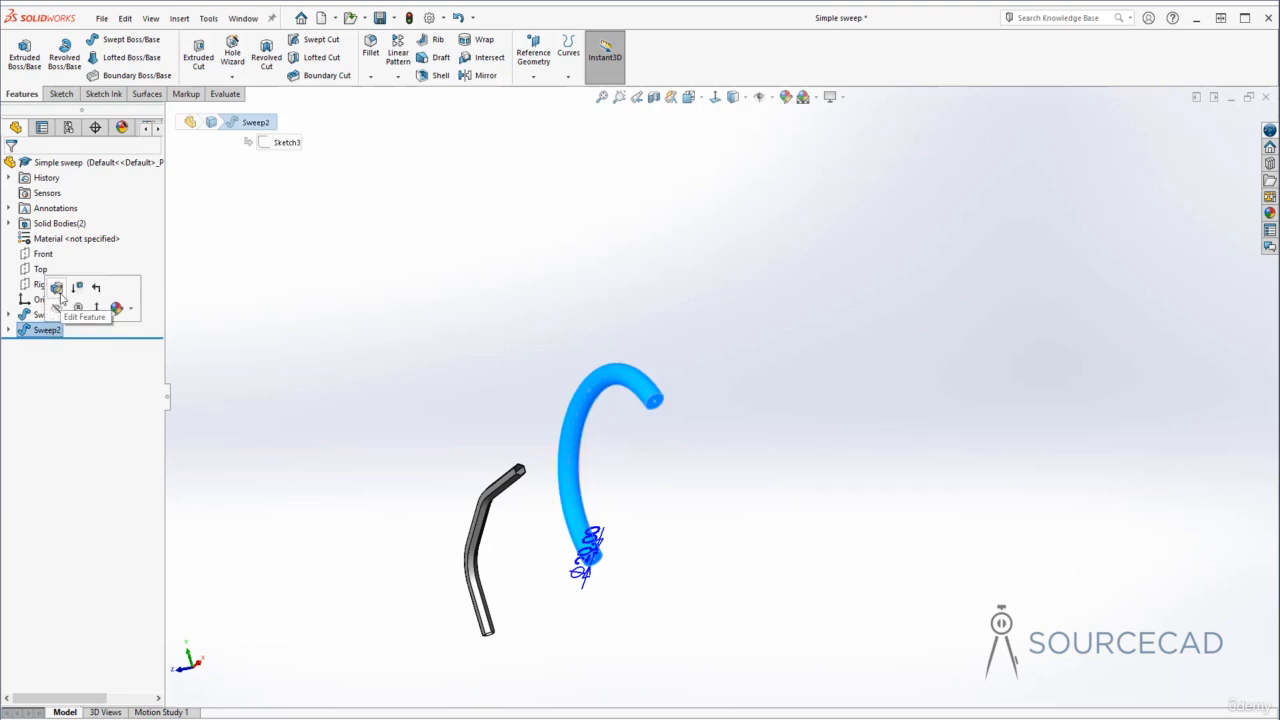
left_click(57, 289)
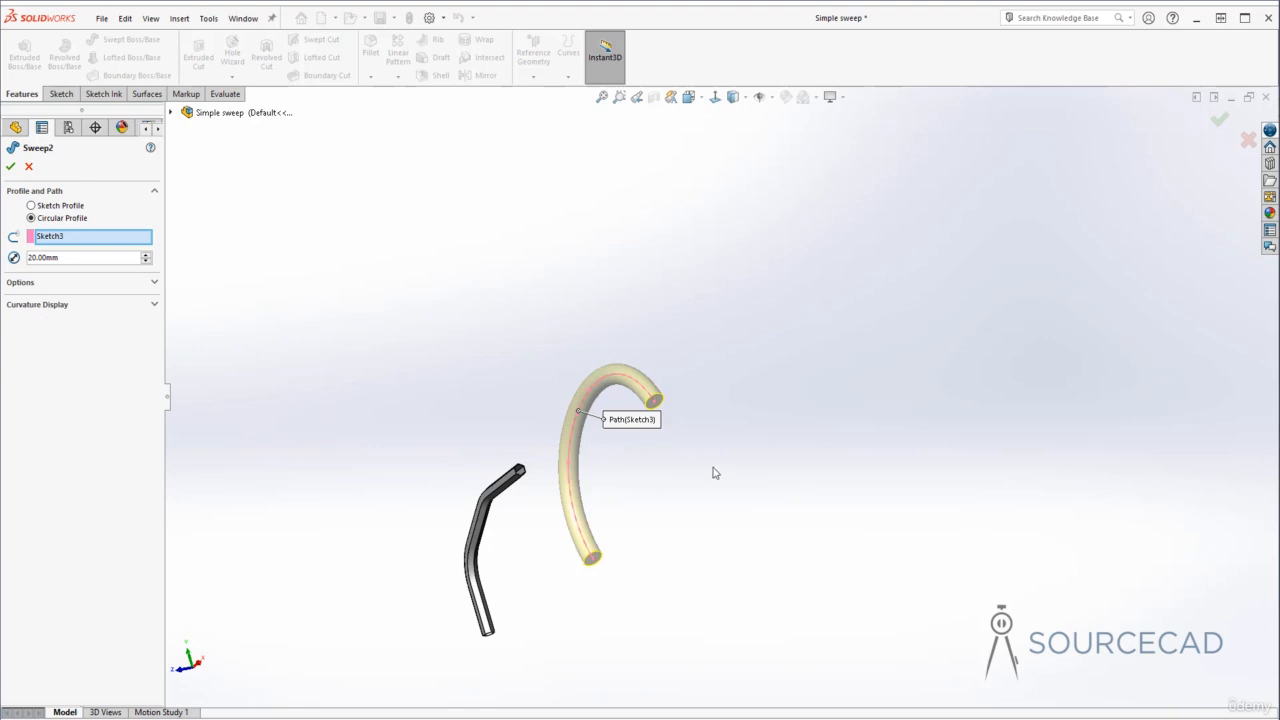
left_click(11, 166)
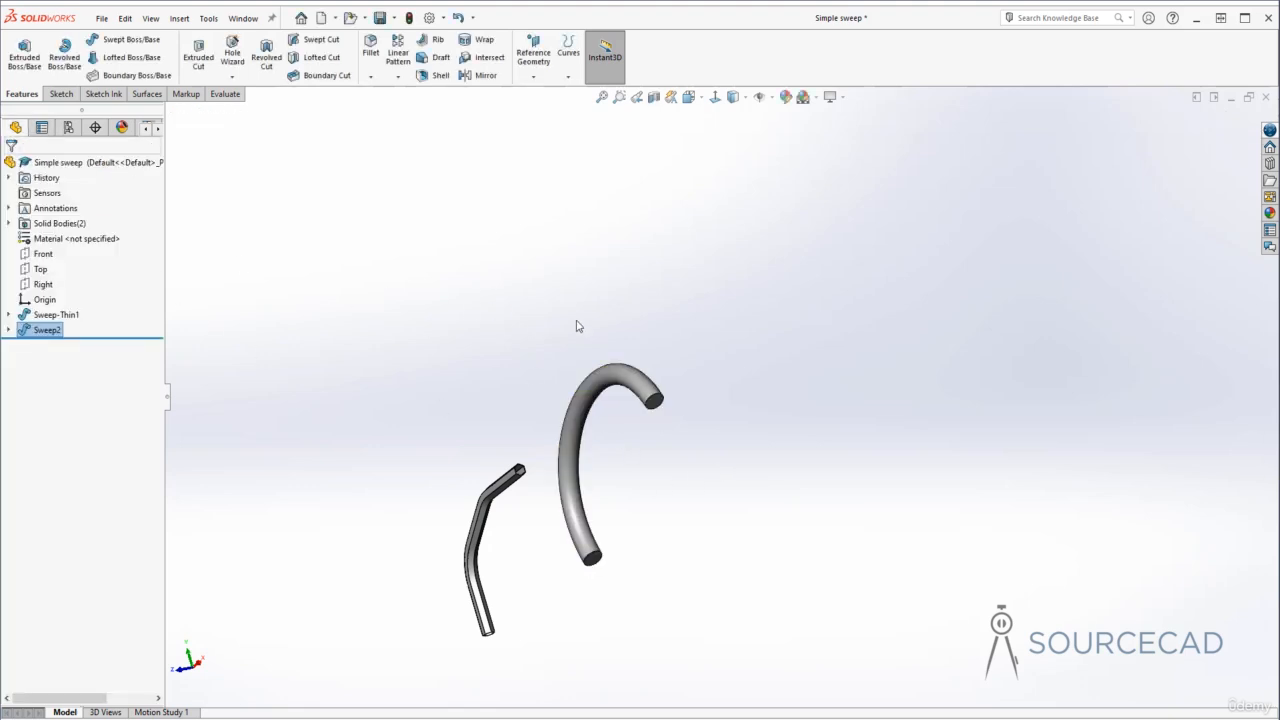
Undo the circular sweep along the arched spline
middle_click_drag(683, 328, 827, 364)
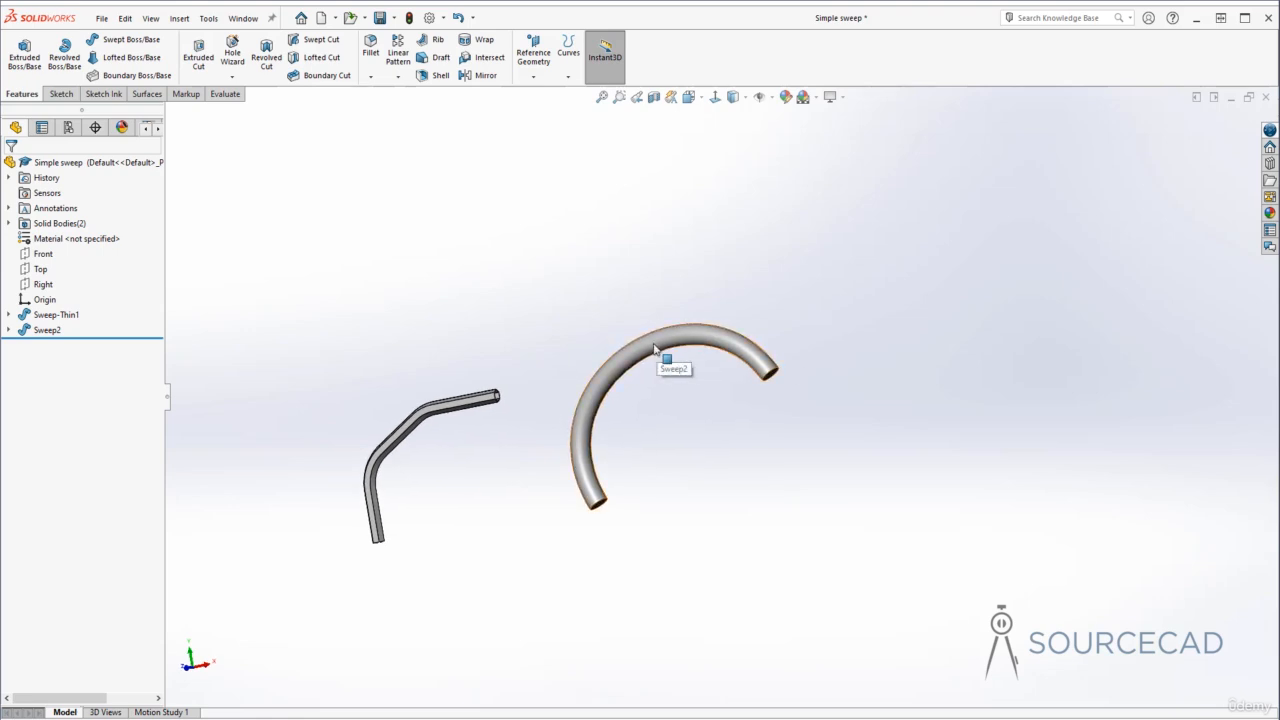
key("ctrl+z")
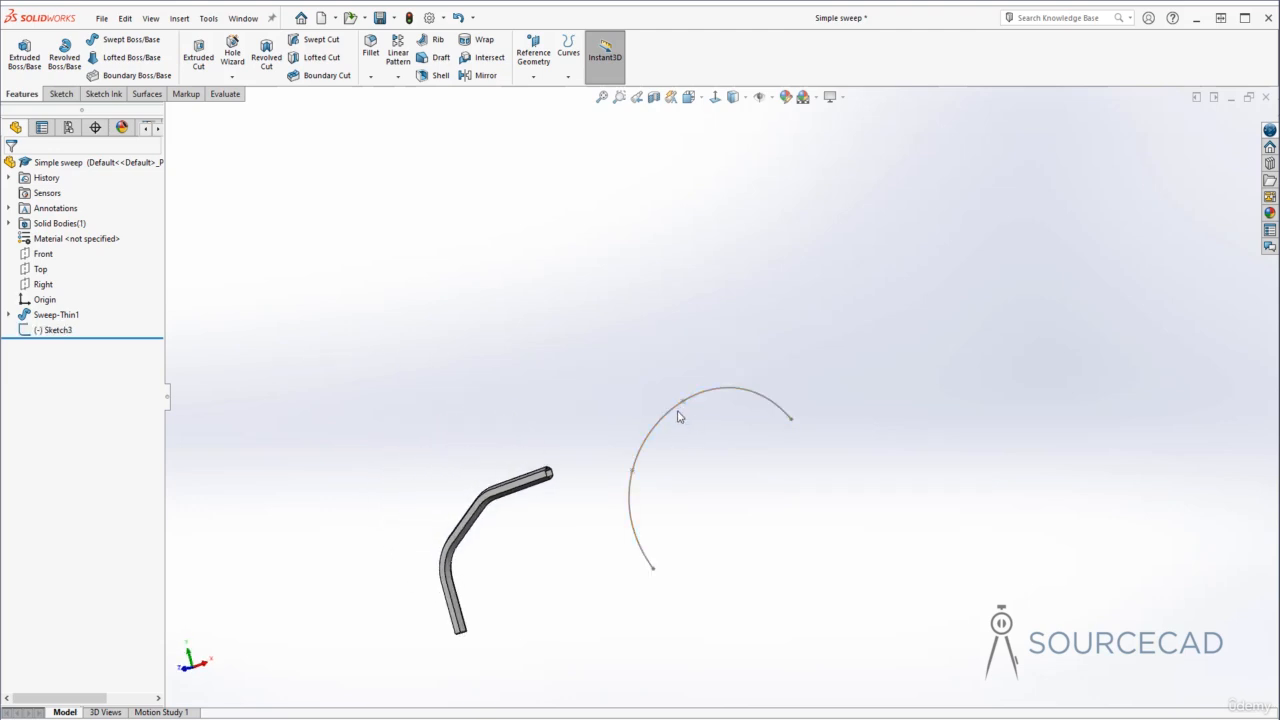
mouse_move(703, 449)
middle_mouse_down()
mouse_move(714, 310)
mouse_move(722, 350)
middle_mouse_up()
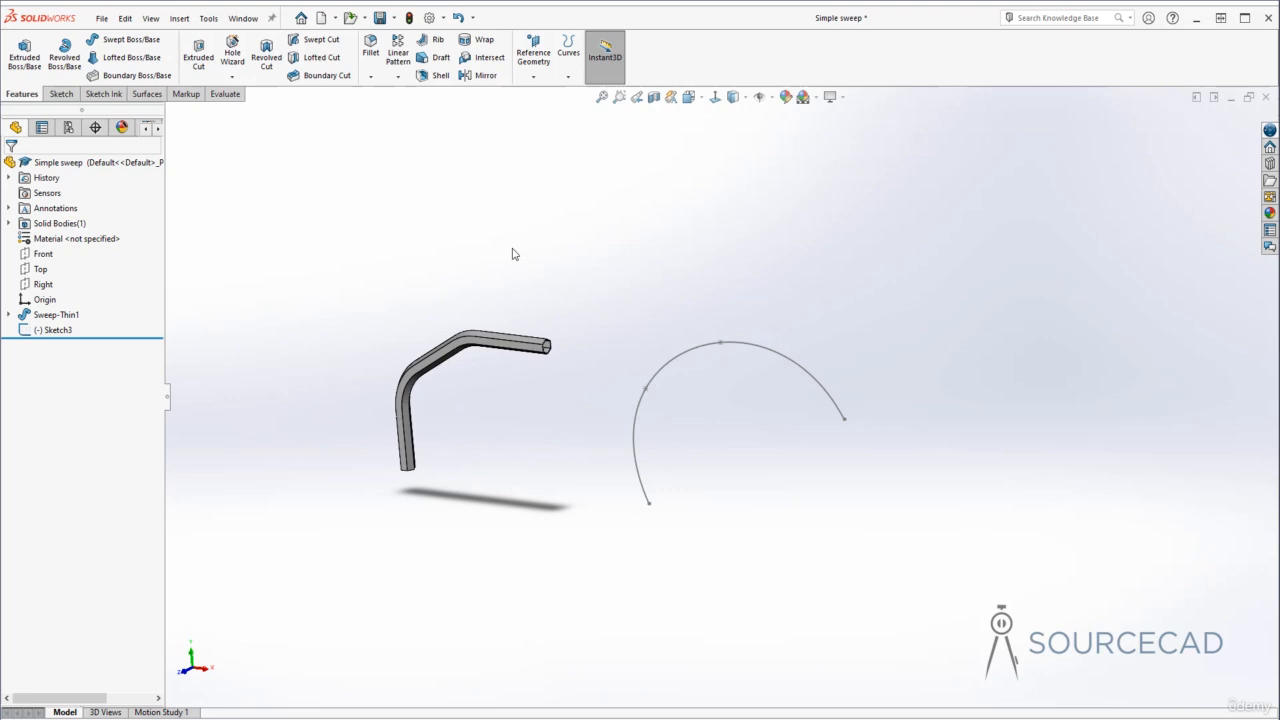
Create a reference plane perpendicular to the arched spline through the spline point near its top
left_click(534, 66)
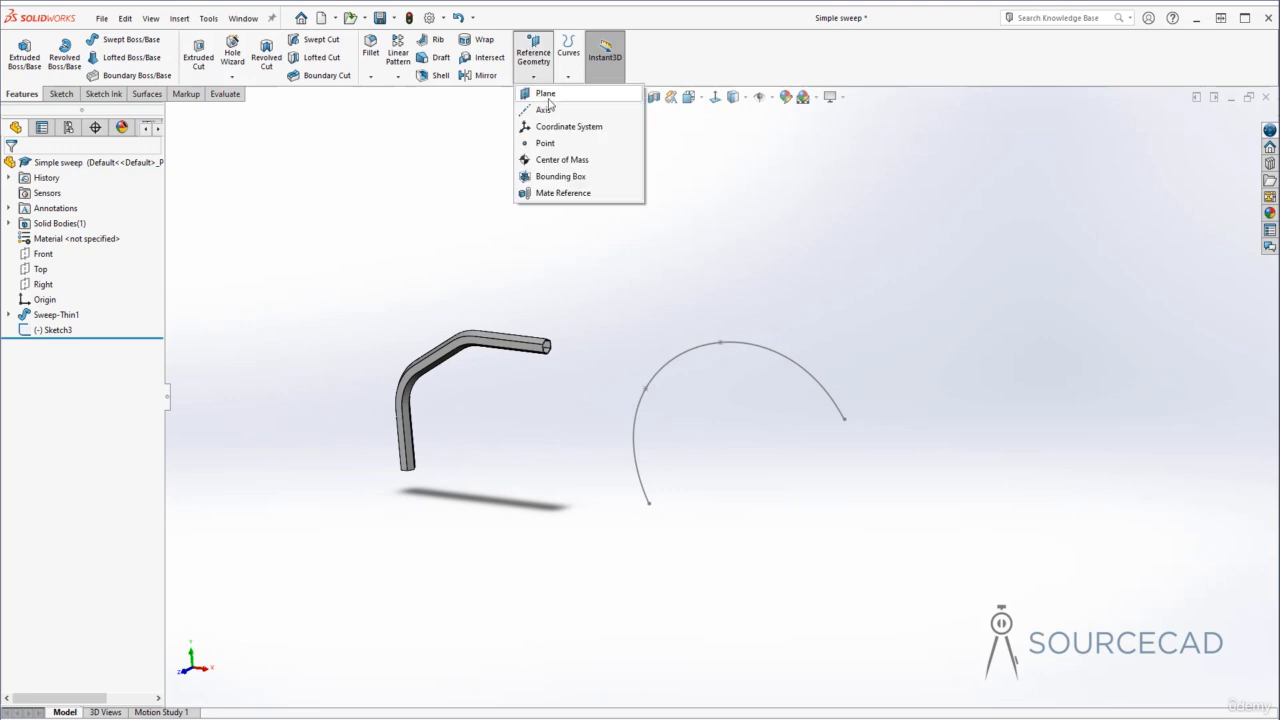
left_click(546, 94)
left_click(758, 352)
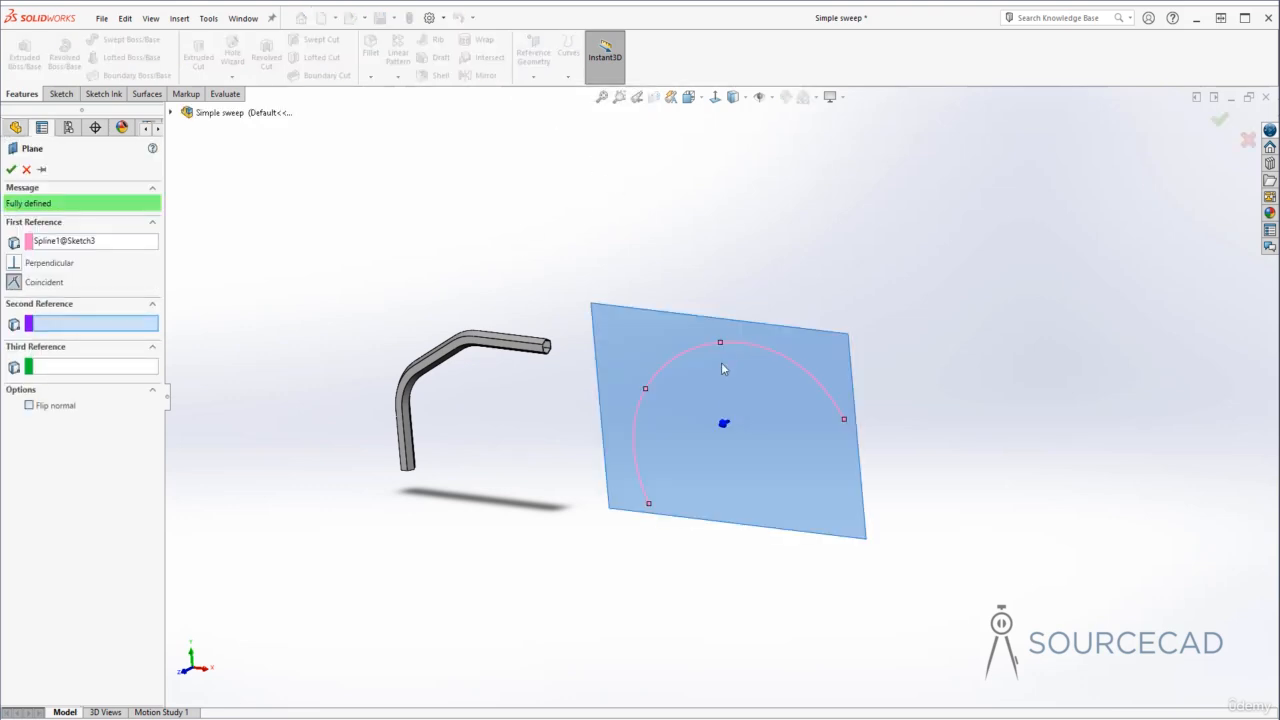
left_click(720, 345)
mouse_move(850, 490)
middle_mouse_down()
mouse_move(863, 466)
mouse_move(820, 362)
mouse_move(801, 357)
middle_mouse_up()
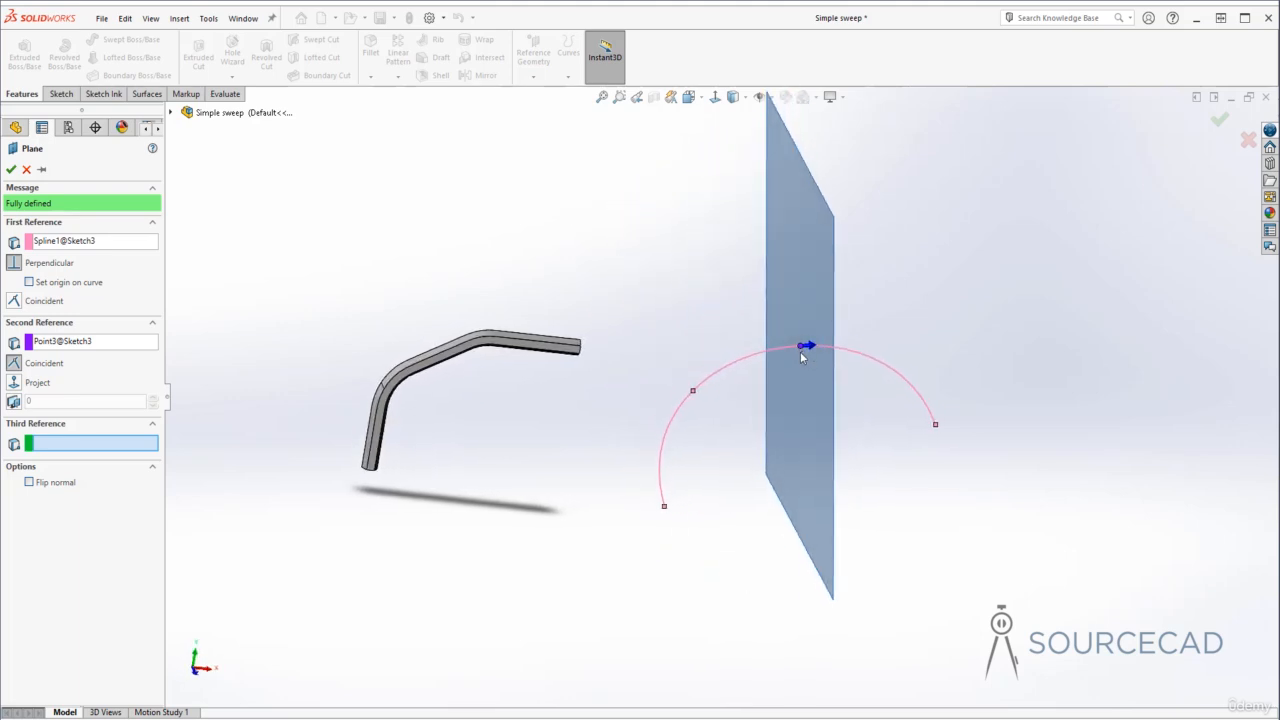
left_click(11, 169)
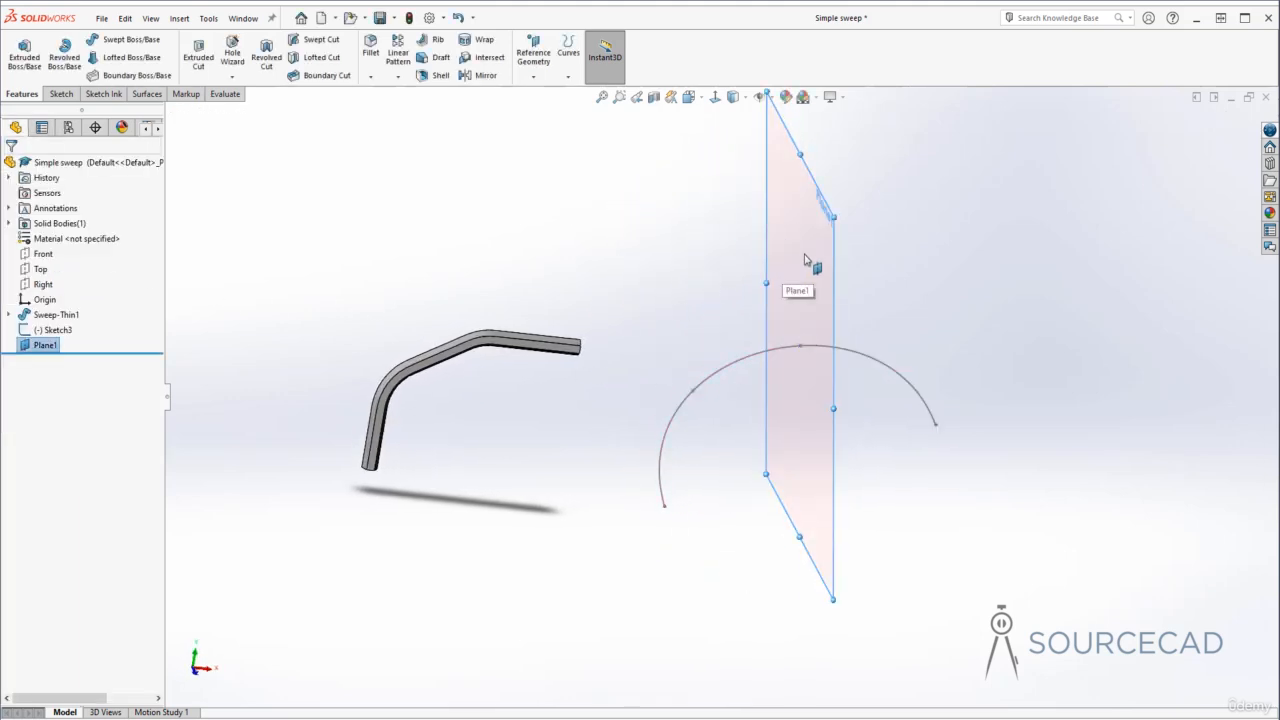
Sketch an ellipse on the new plane, centred on the spline point with radii of about 20 and 8 mm, and exit the sketch
left_click(61, 93)
left_click(19, 50)
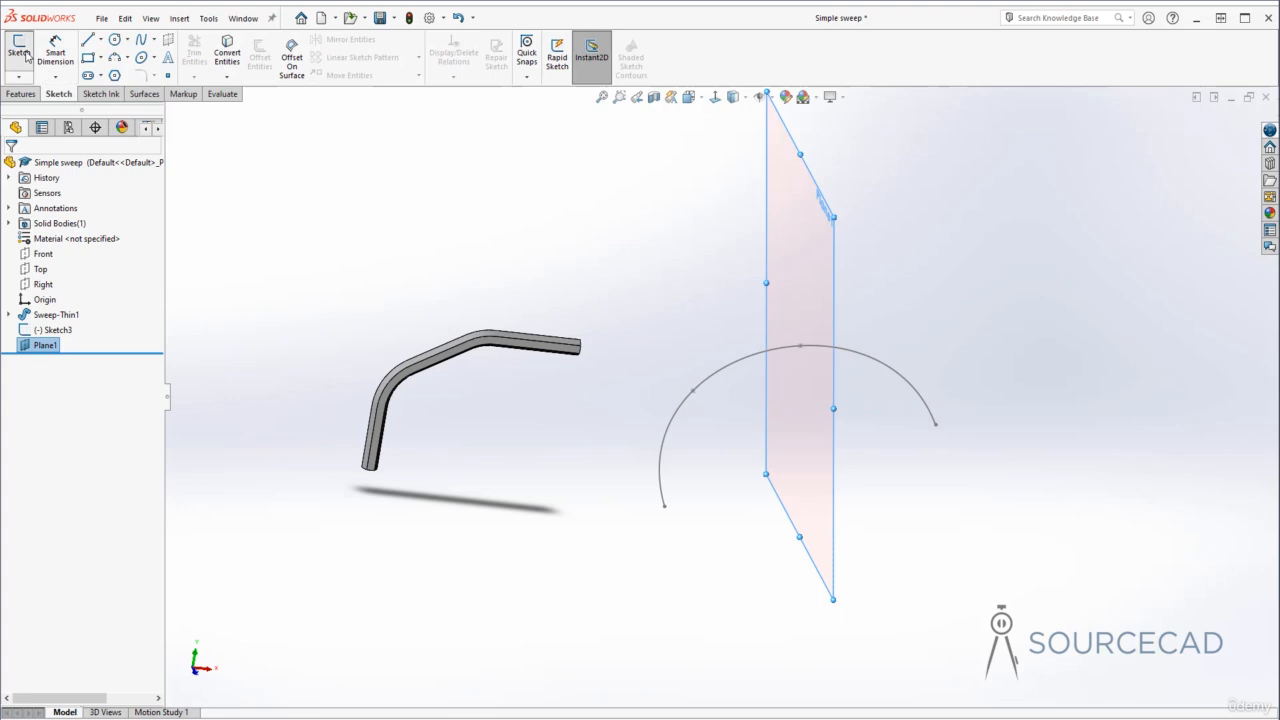
left_click(141, 57)
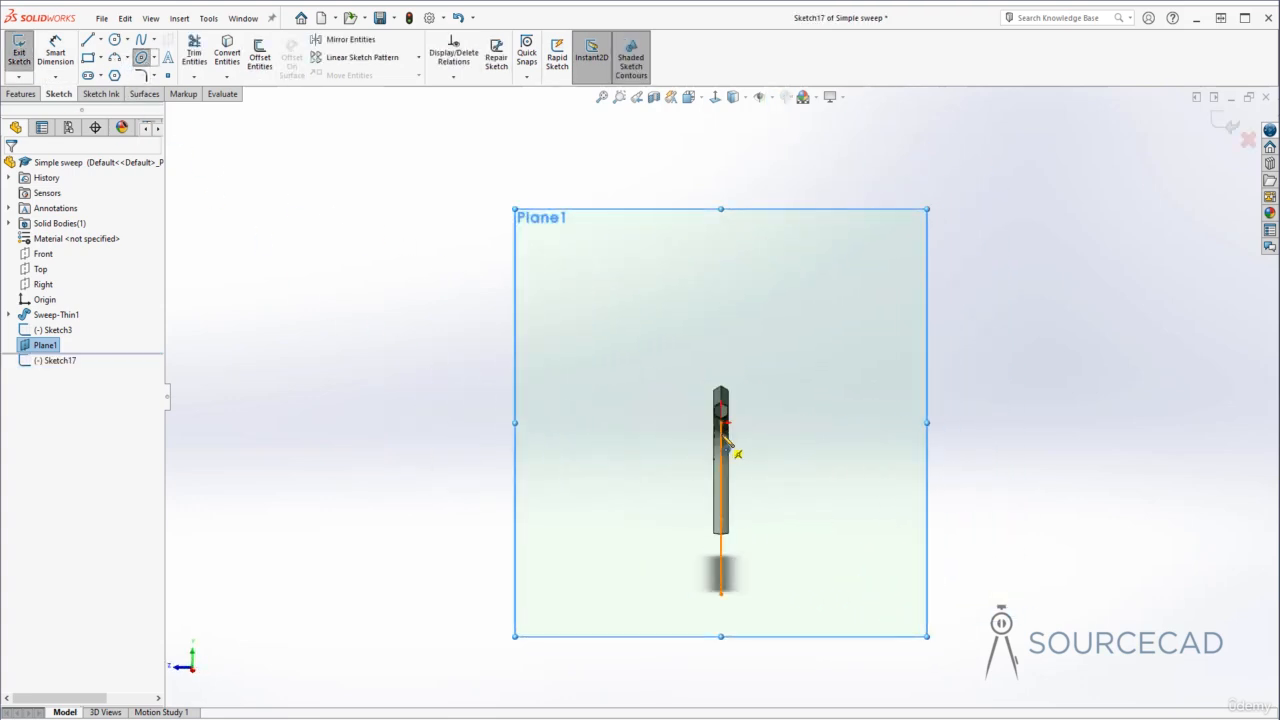
left_click(722, 422)
left_click(750, 422)
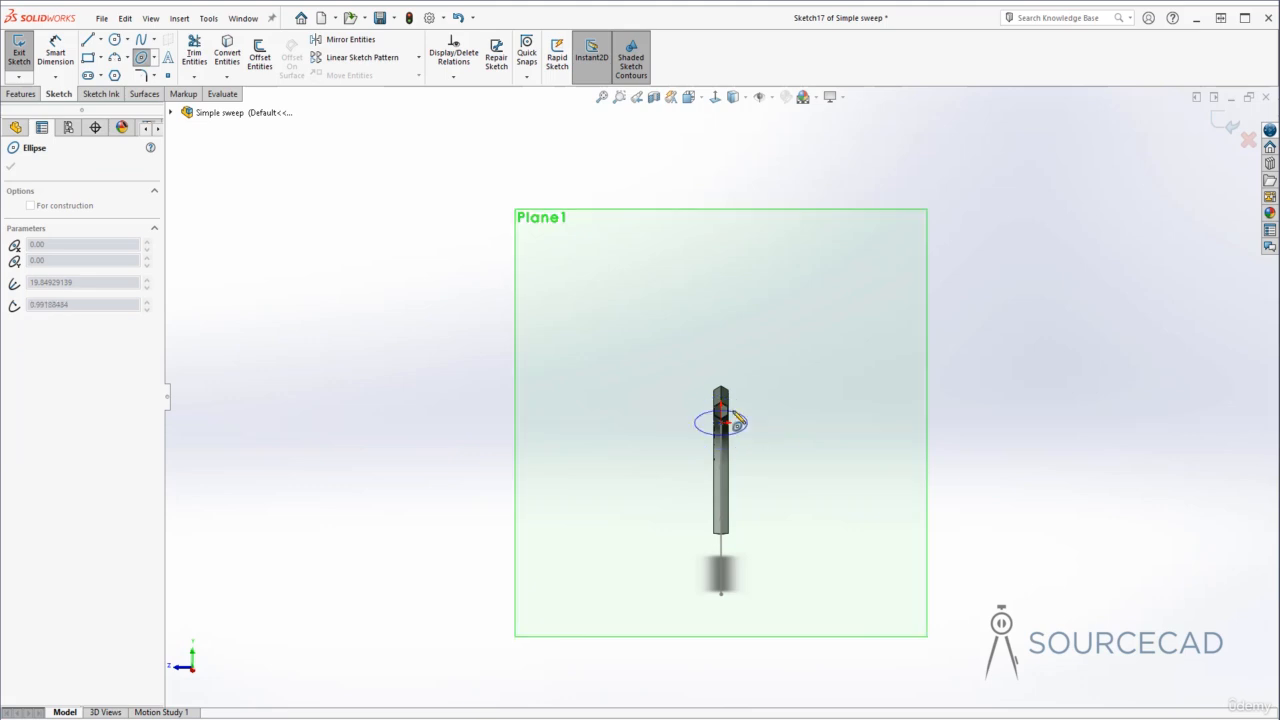
left_click(738, 415)
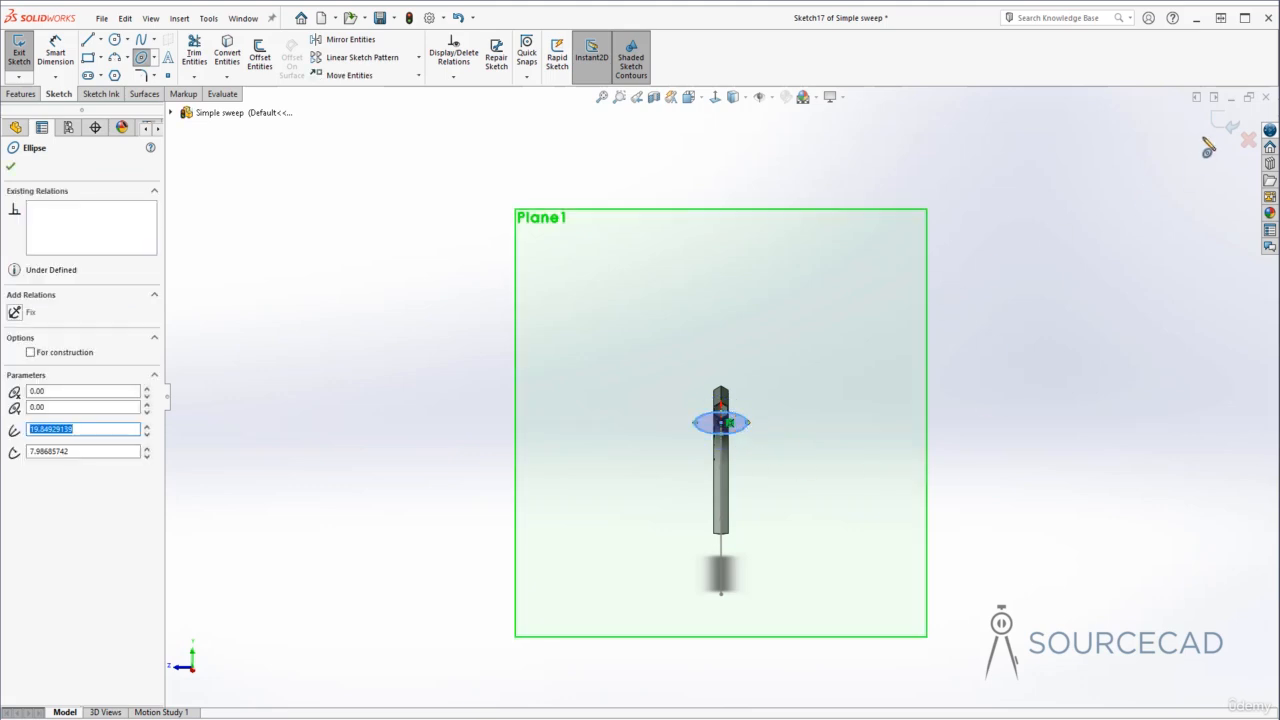
left_click(1222, 122)
mouse_move(651, 356)
middle_mouse_down()
mouse_move(514, 377)
mouse_move(909, 472)
mouse_move(886, 343)
middle_mouse_up()
key("Escape")
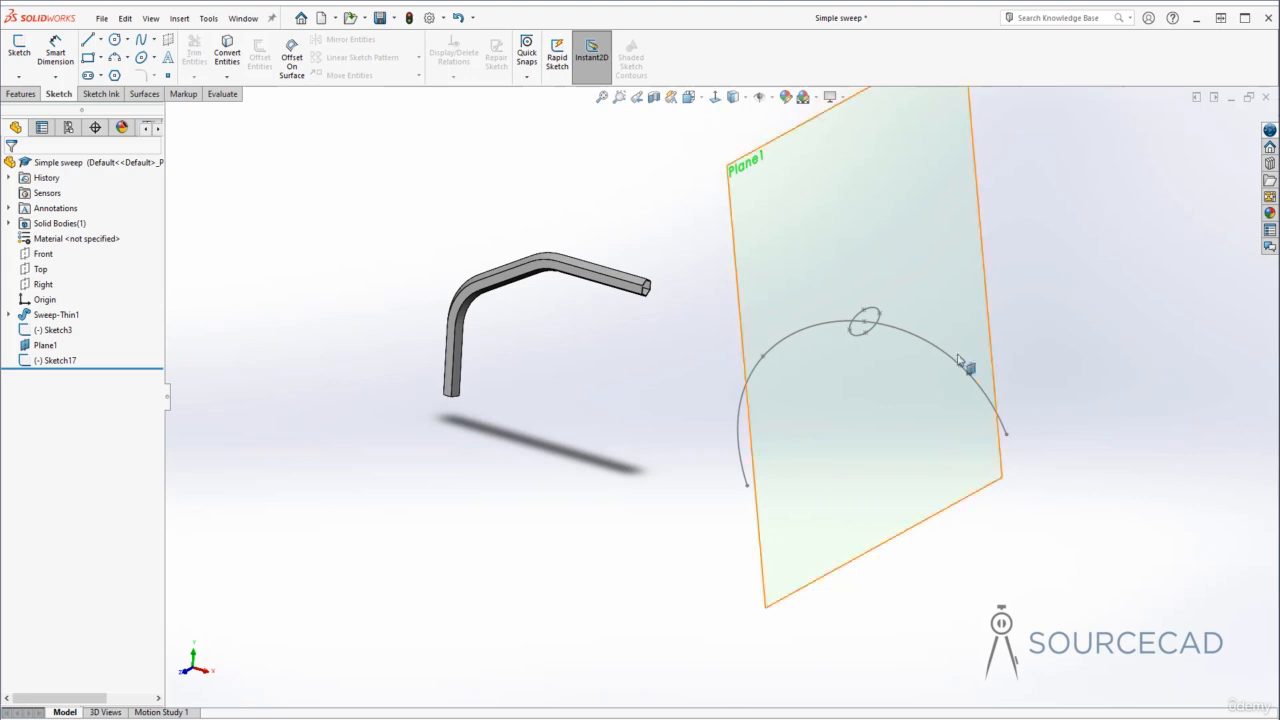
Set up a Swept Boss/Base with the ellipse as the sketch profile and the arched spline as the path
left_click(28, 94)
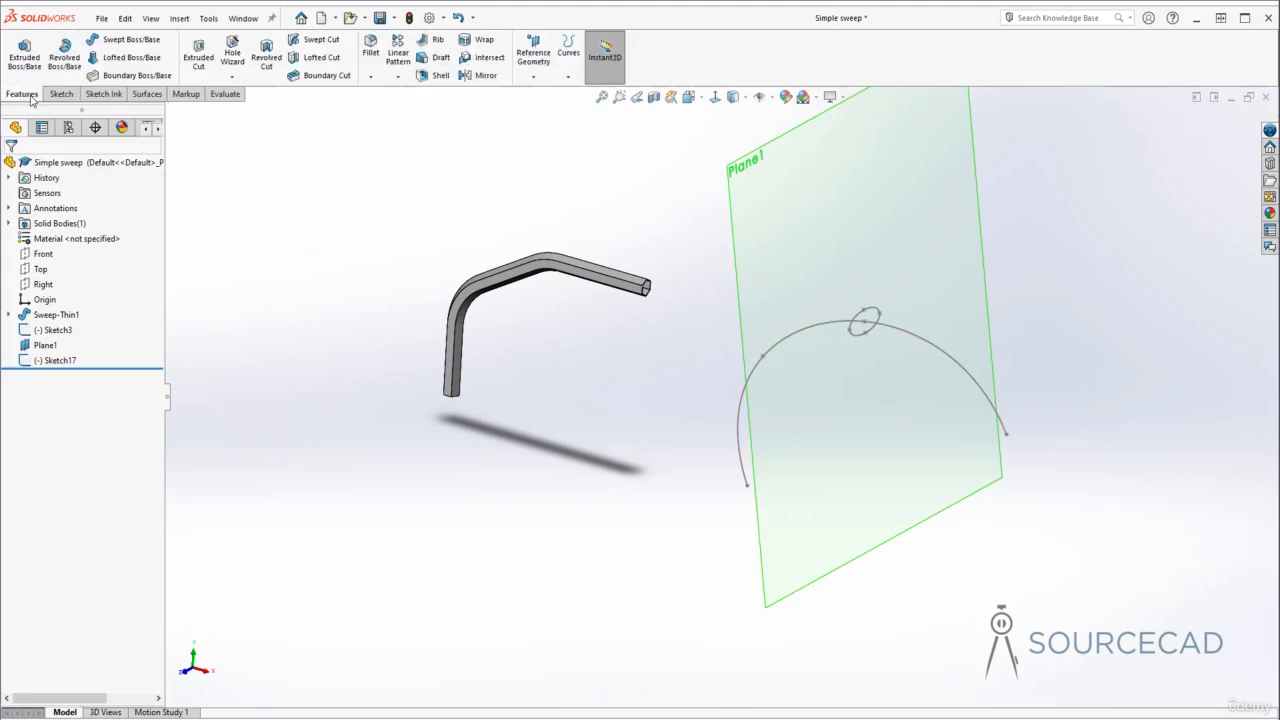
left_click(131, 40)
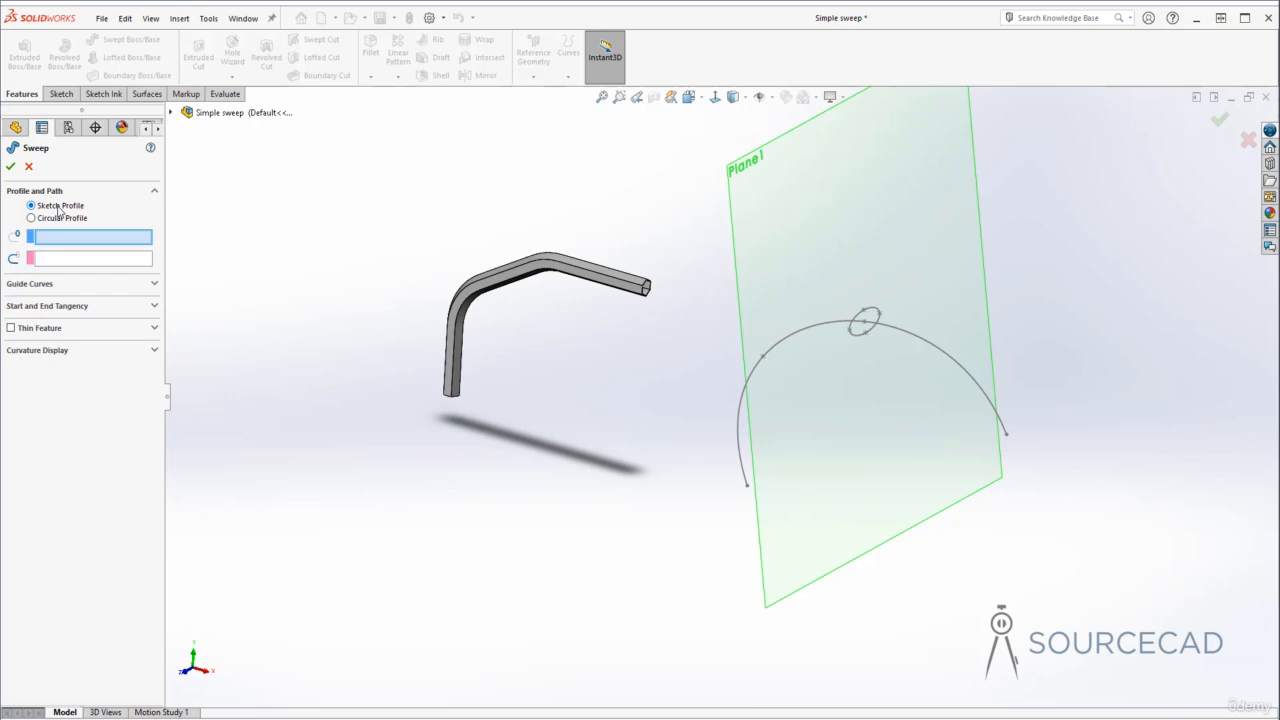
left_click(860, 320)
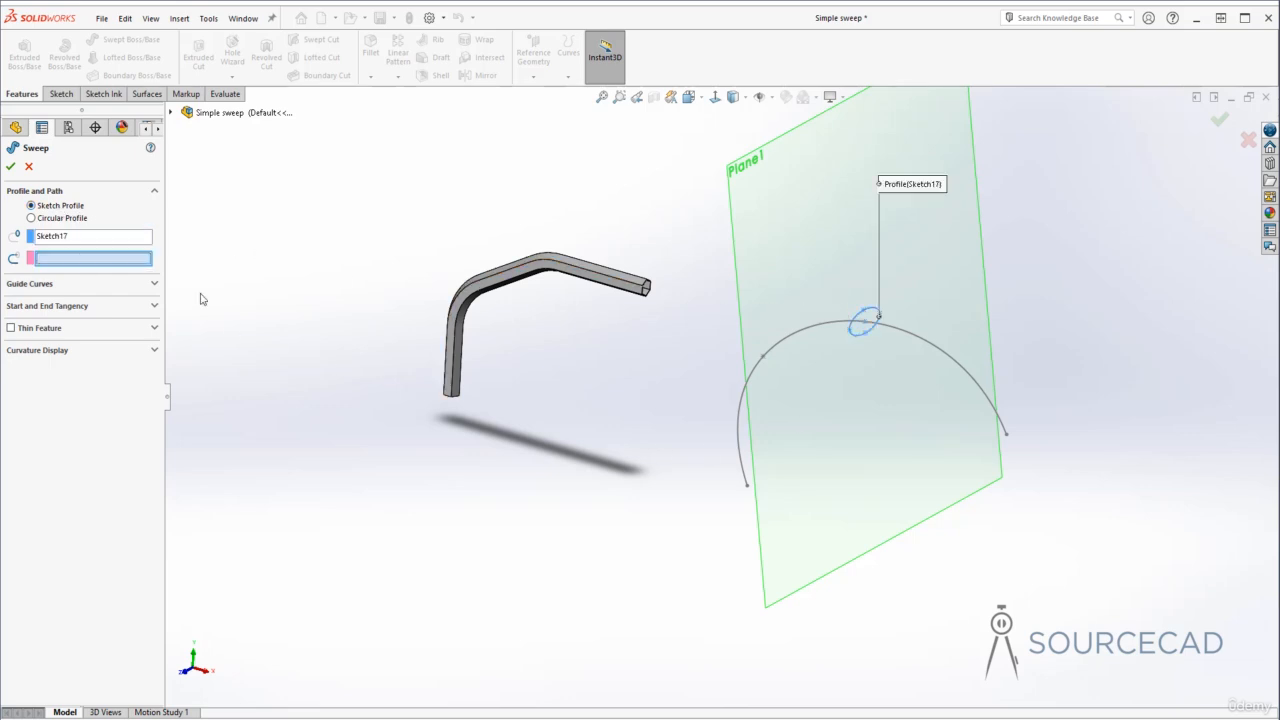
left_click(796, 338)
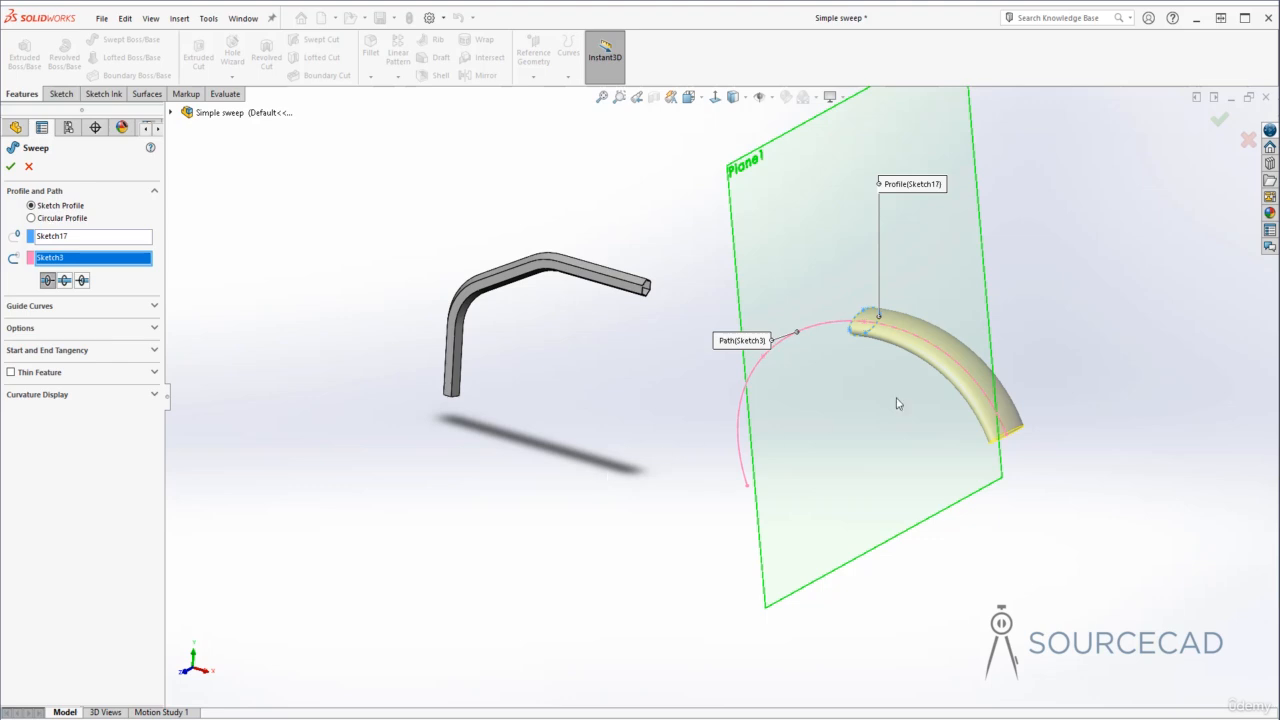
mouse_move(1009, 463)
middle_mouse_down()
mouse_move(1006, 474)
mouse_move(1005, 393)
middle_mouse_up()
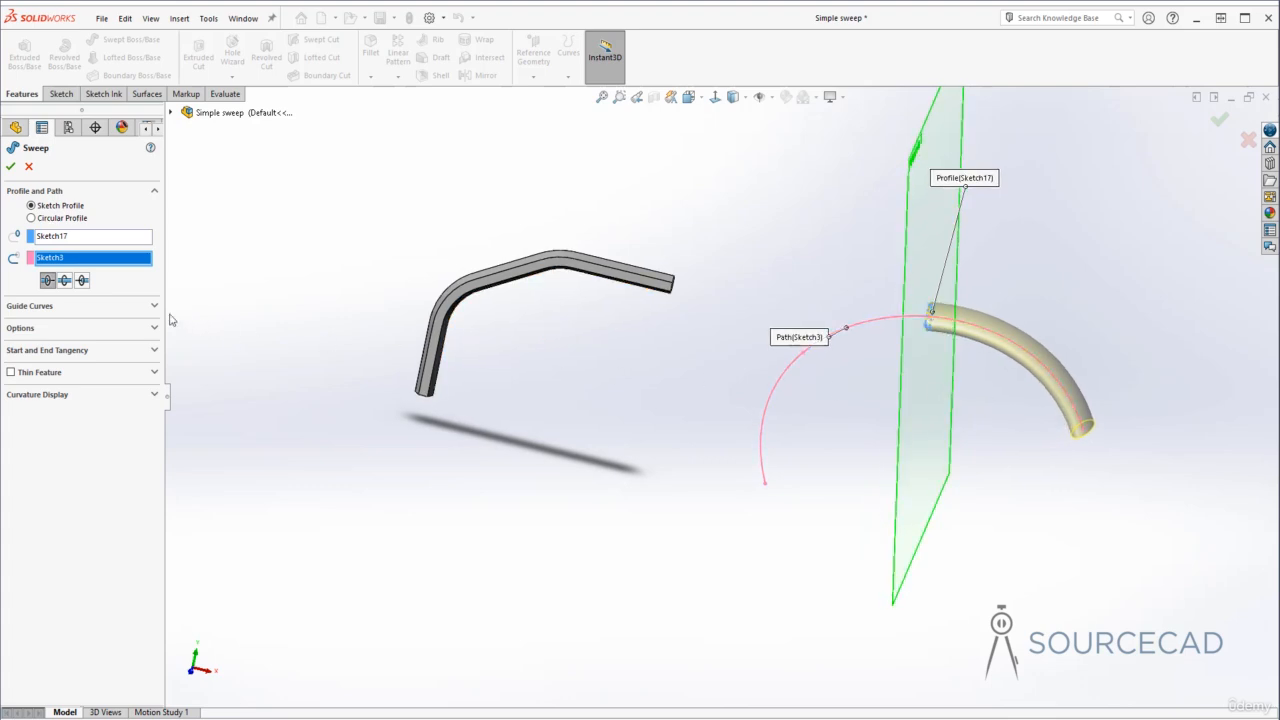
Try the elliptical sweep in the second direction, set it to bidirectional along the whole spline, and accept it
left_click(82, 280)
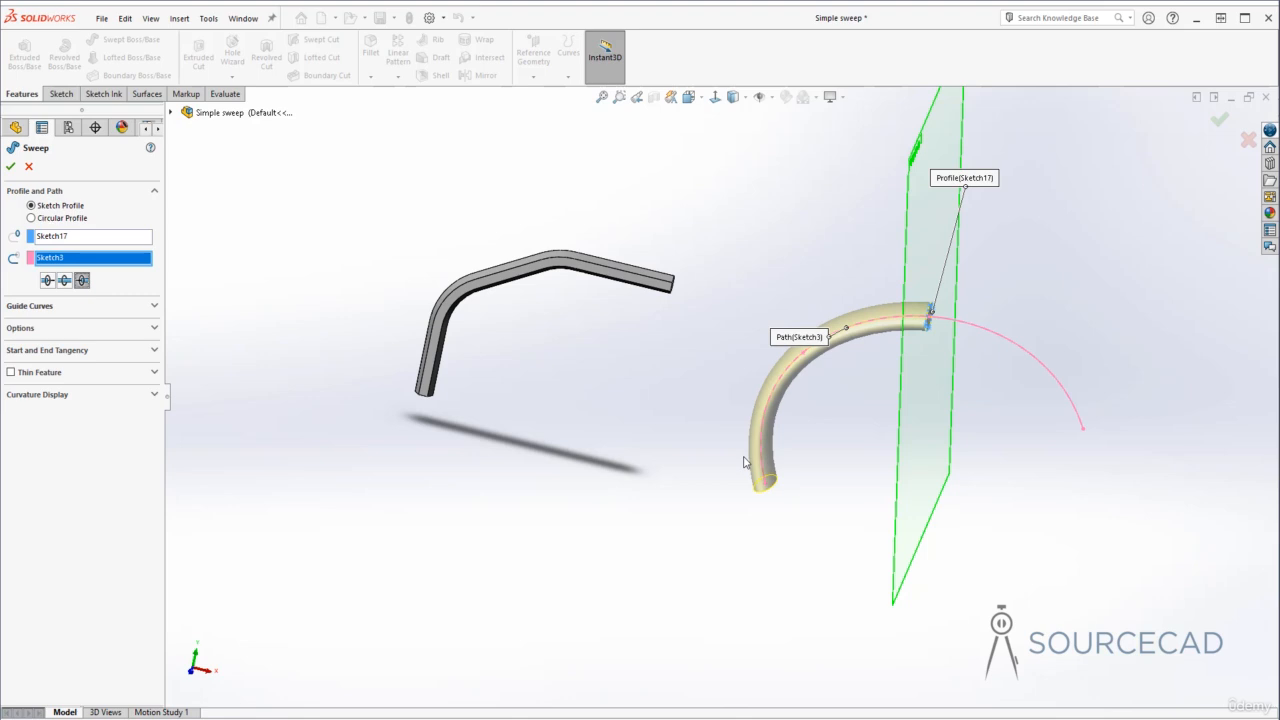
left_click(65, 281)
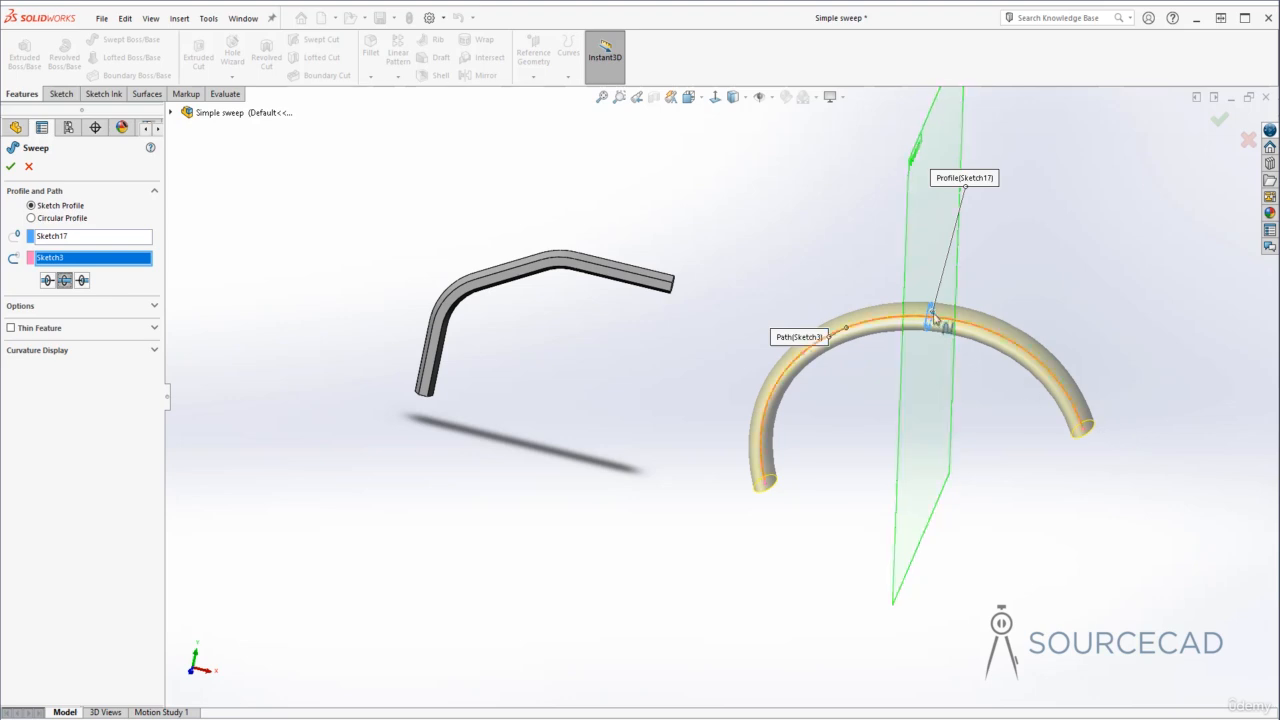
middle_click_drag(996, 331, 914, 308)
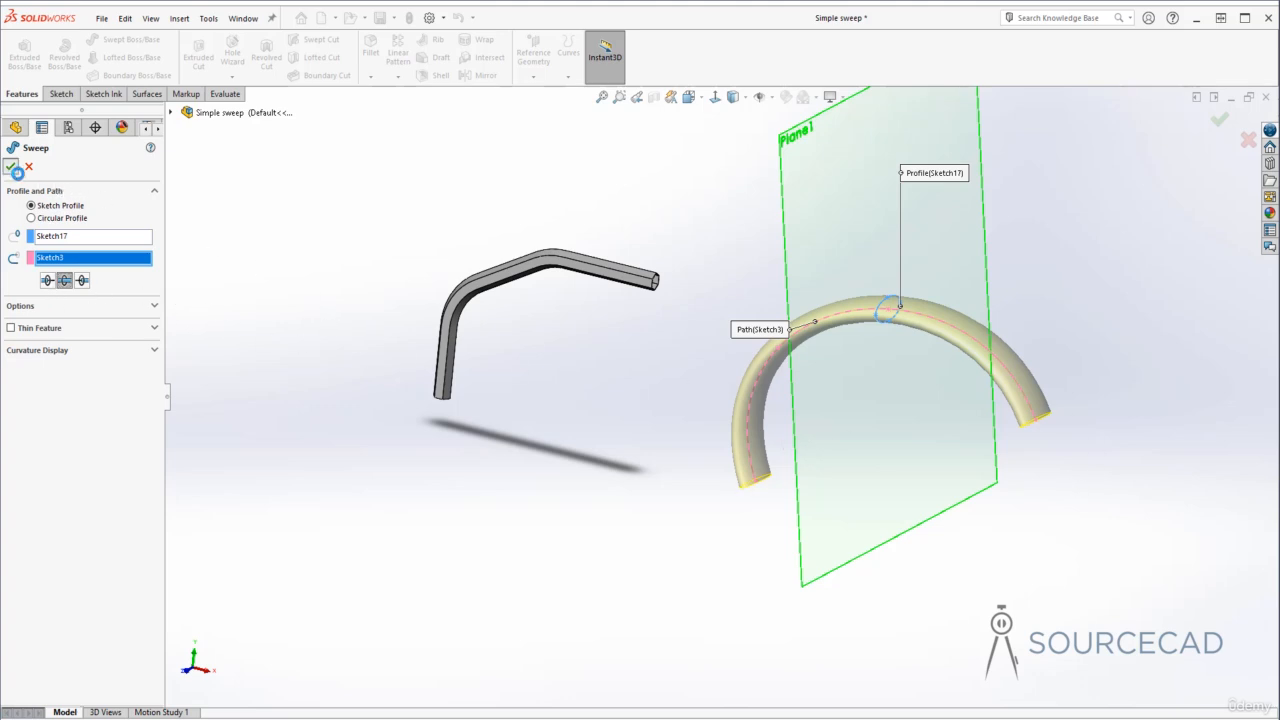
left_click(11, 166)
left_click(581, 392)
middle_click_drag(582, 392, 582, 392)
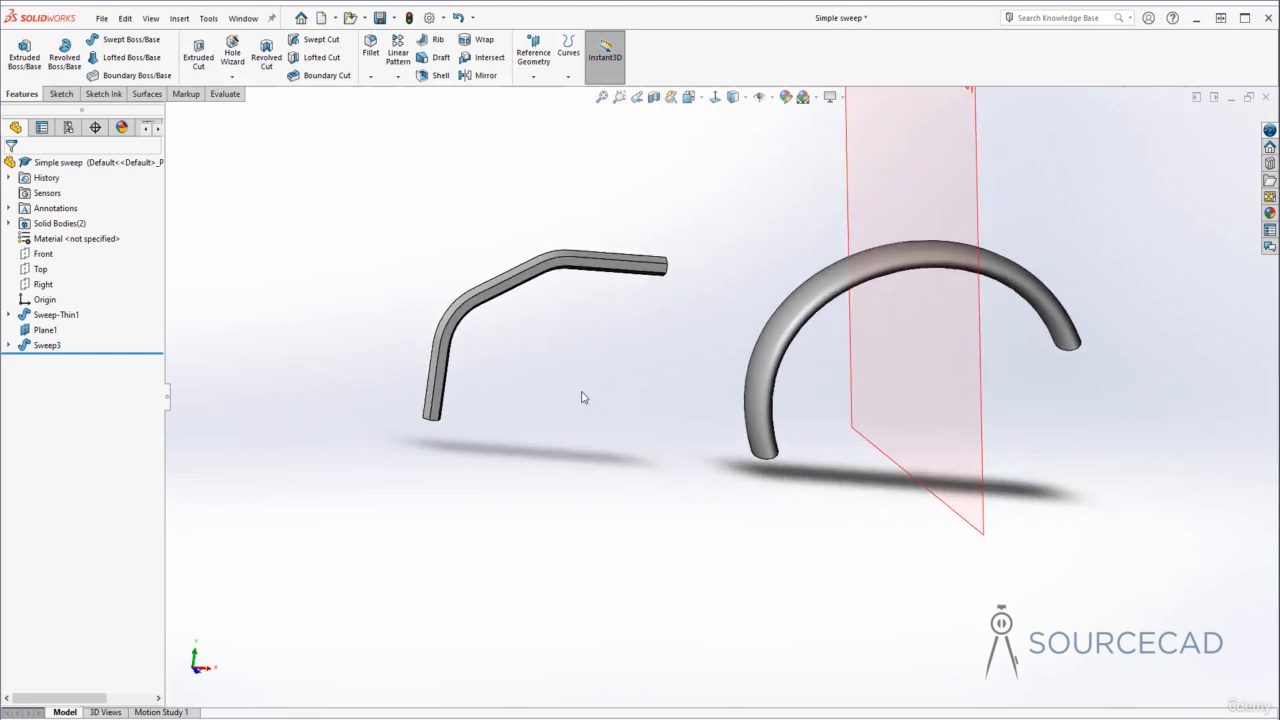